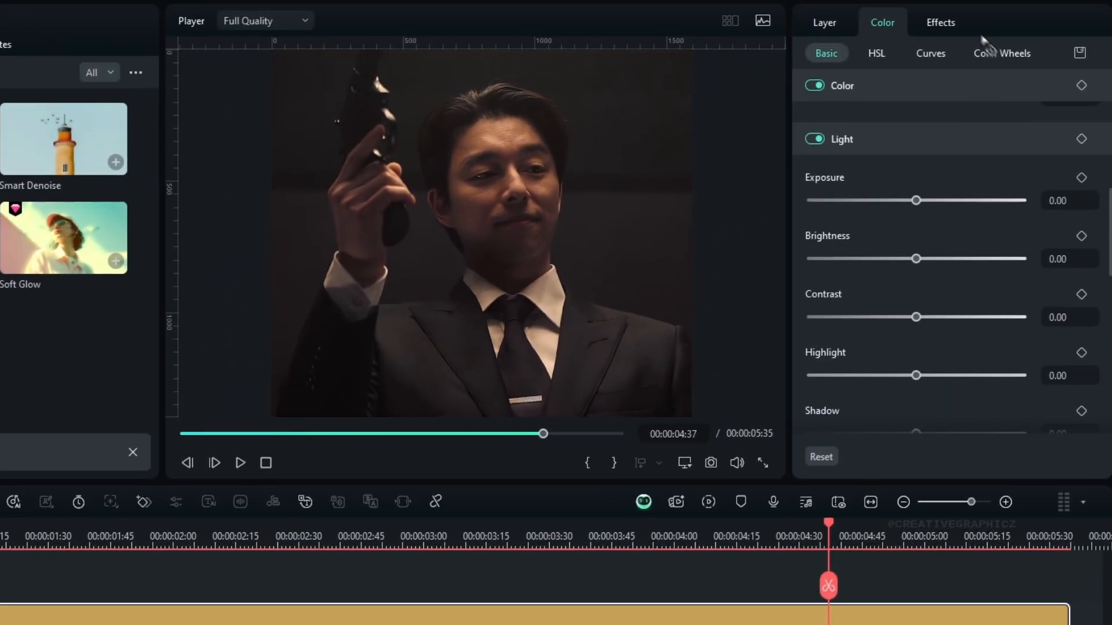
Step: Add the Boris FX BCC Unsharp Mask effect to the adjustment layer and set its radius to 5
click(958, 24)
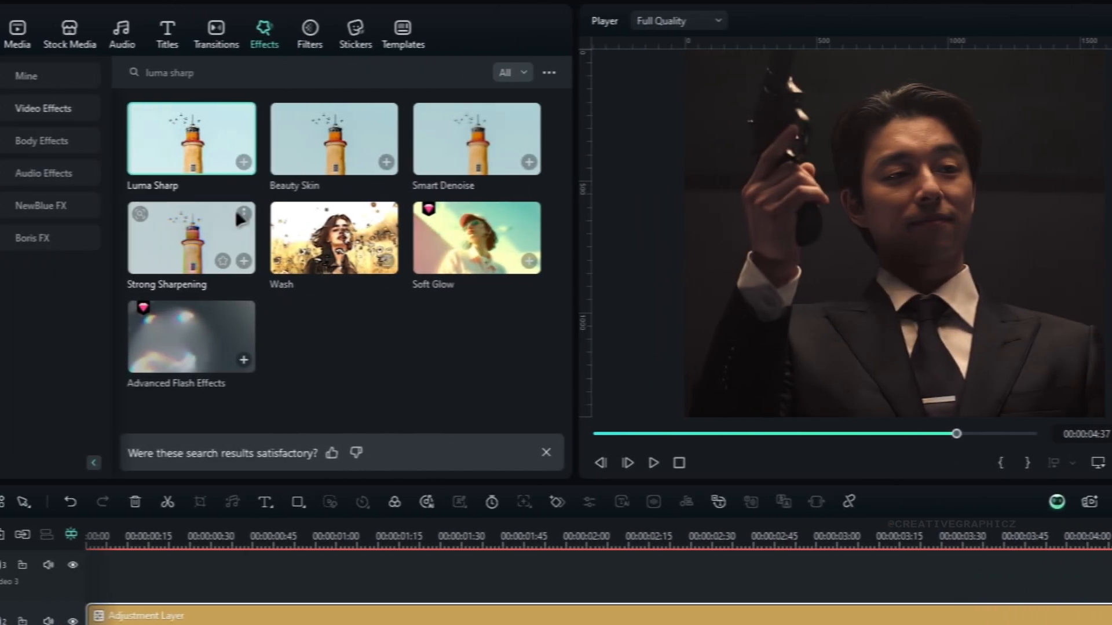
click(108, 239)
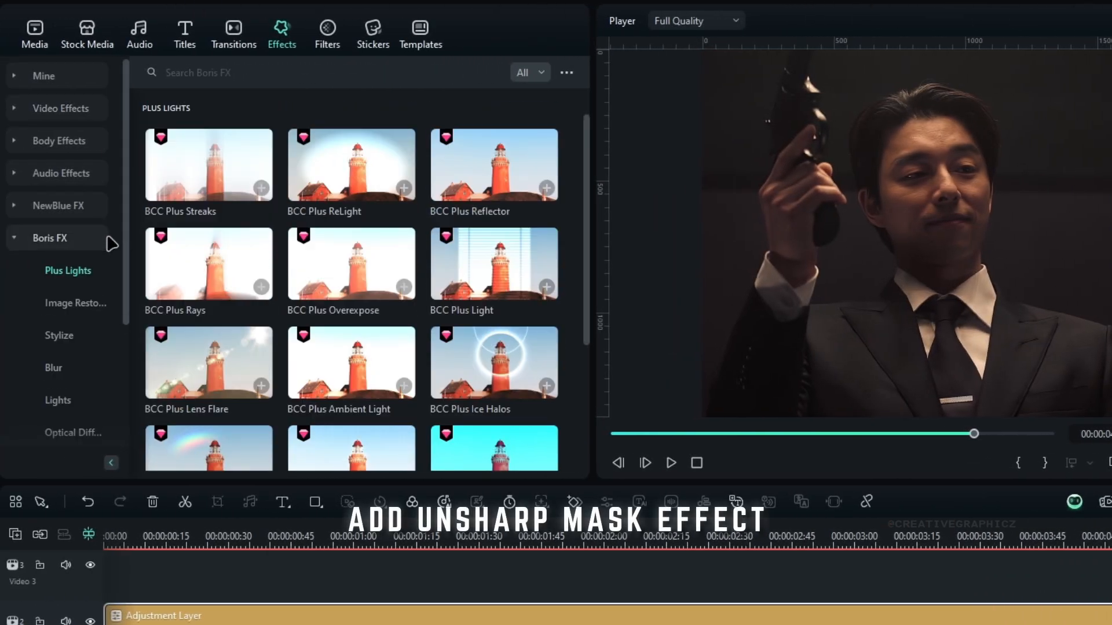
click(54, 369)
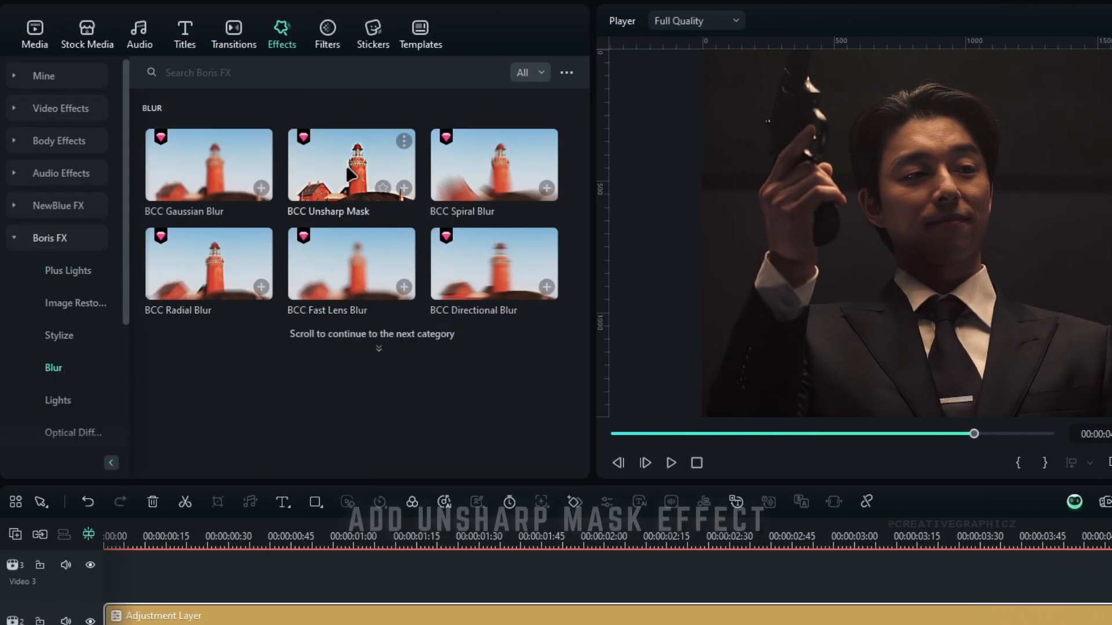
drag(364, 186, 381, 622)
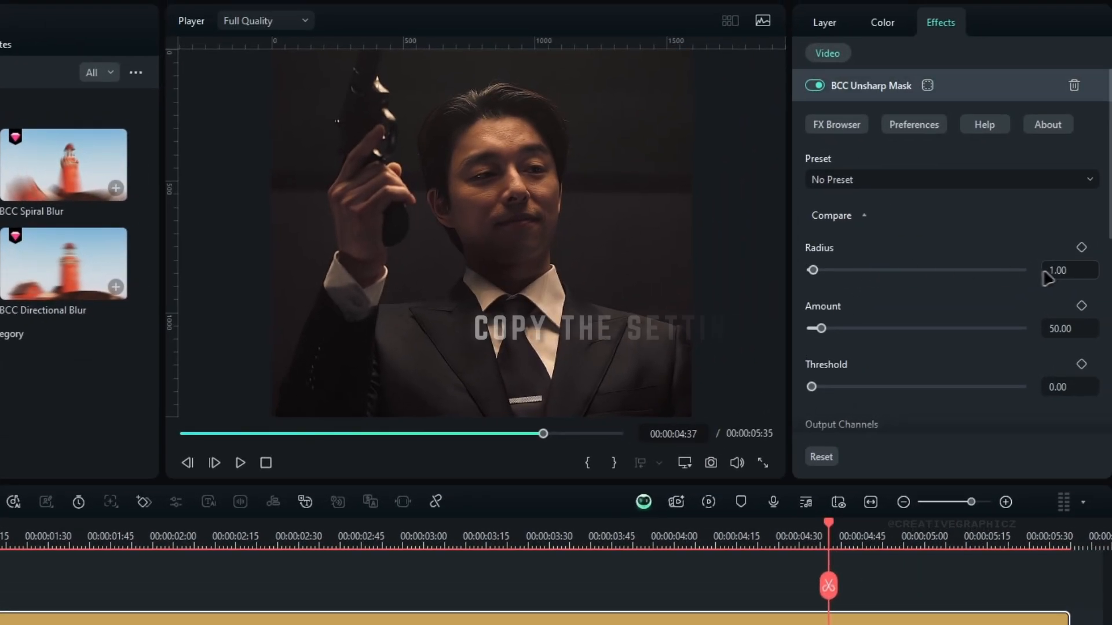
click(1059, 271)
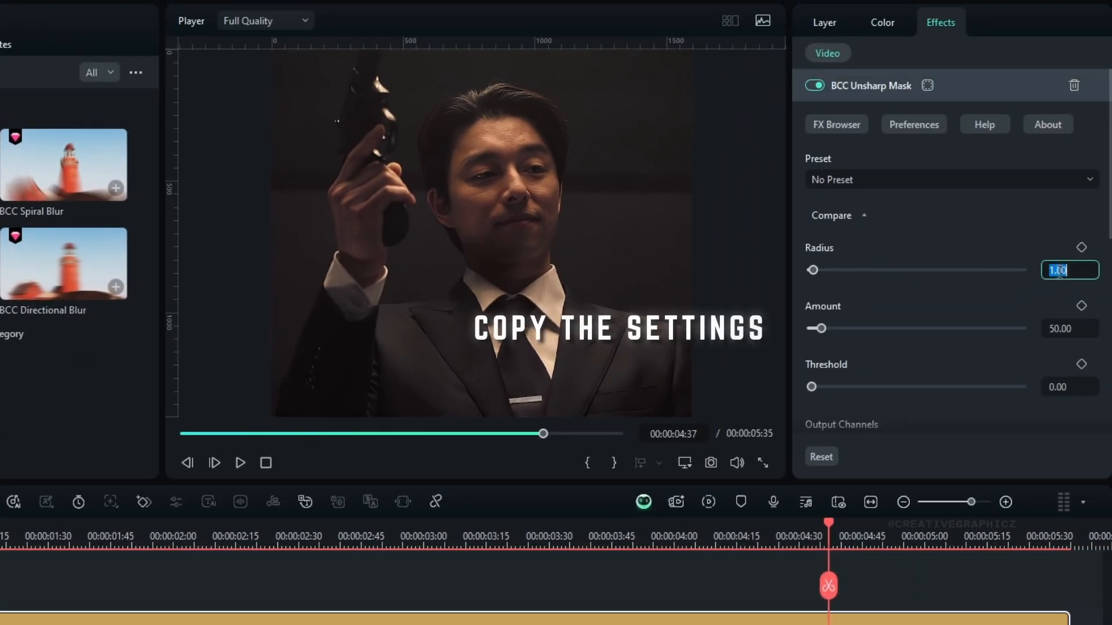
key(Return)
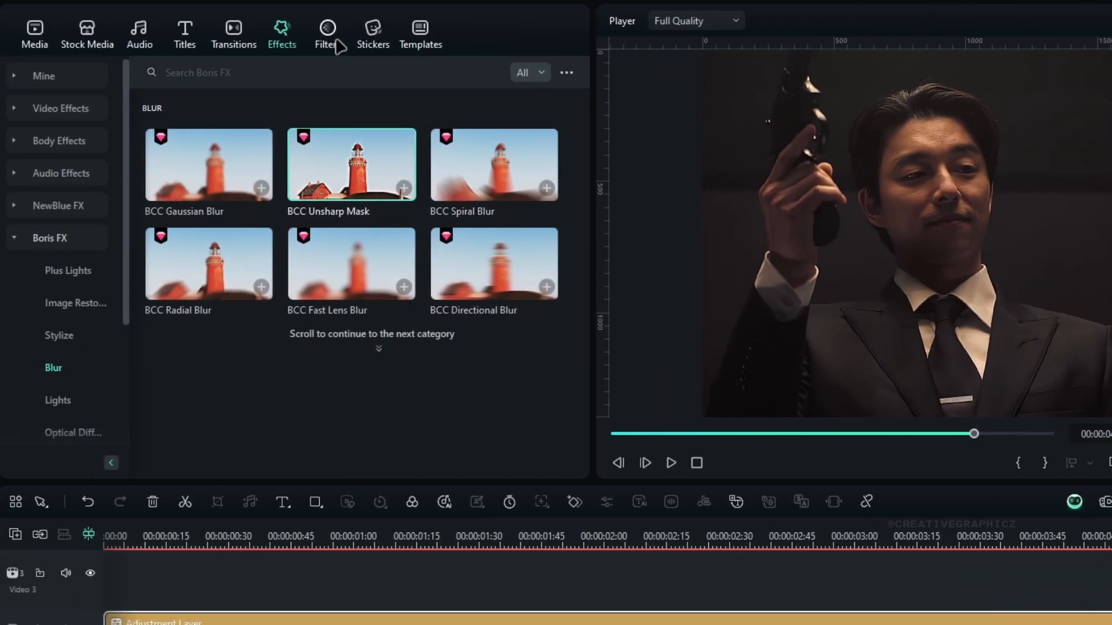
Step: Search the filters for "tan tone" and apply the Tan Tone filter to the adjustment layer
click(339, 47)
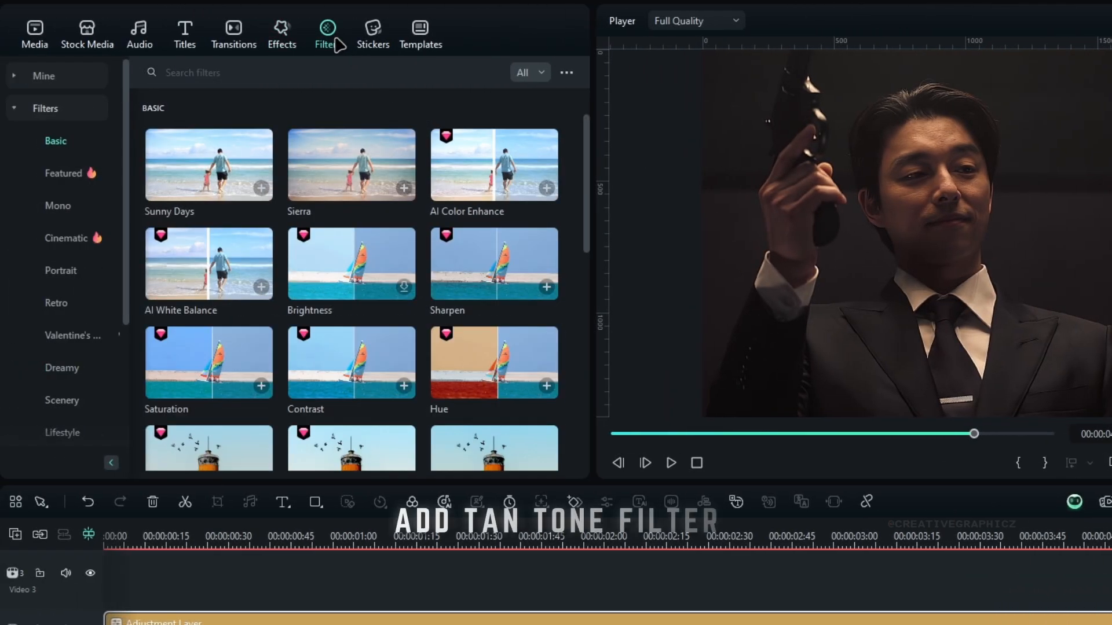
click(317, 68)
text(taan )
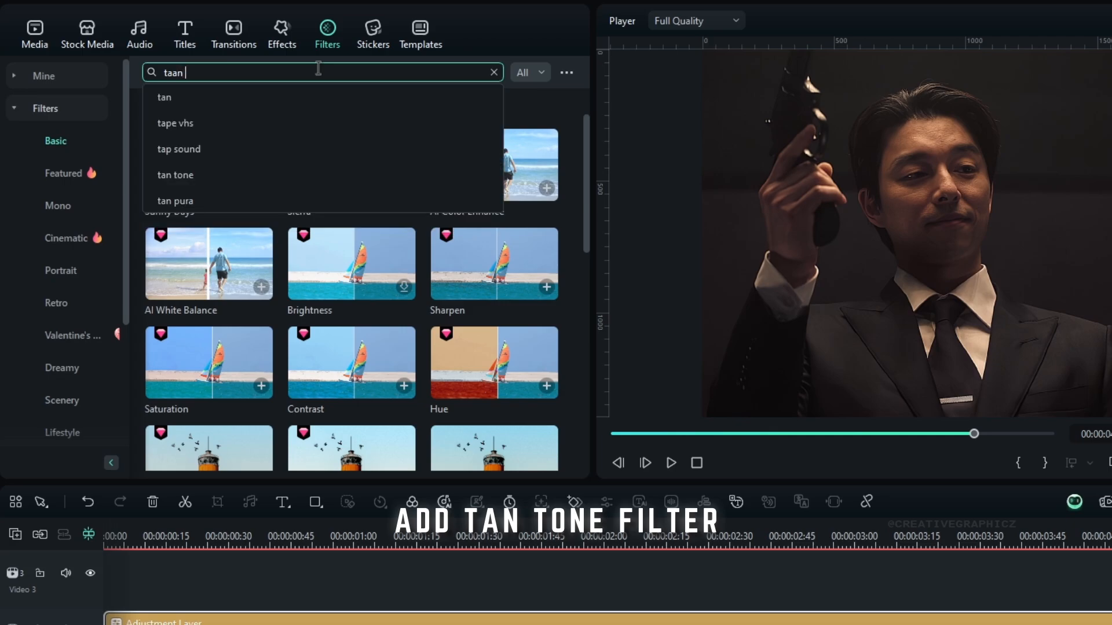
text(n)
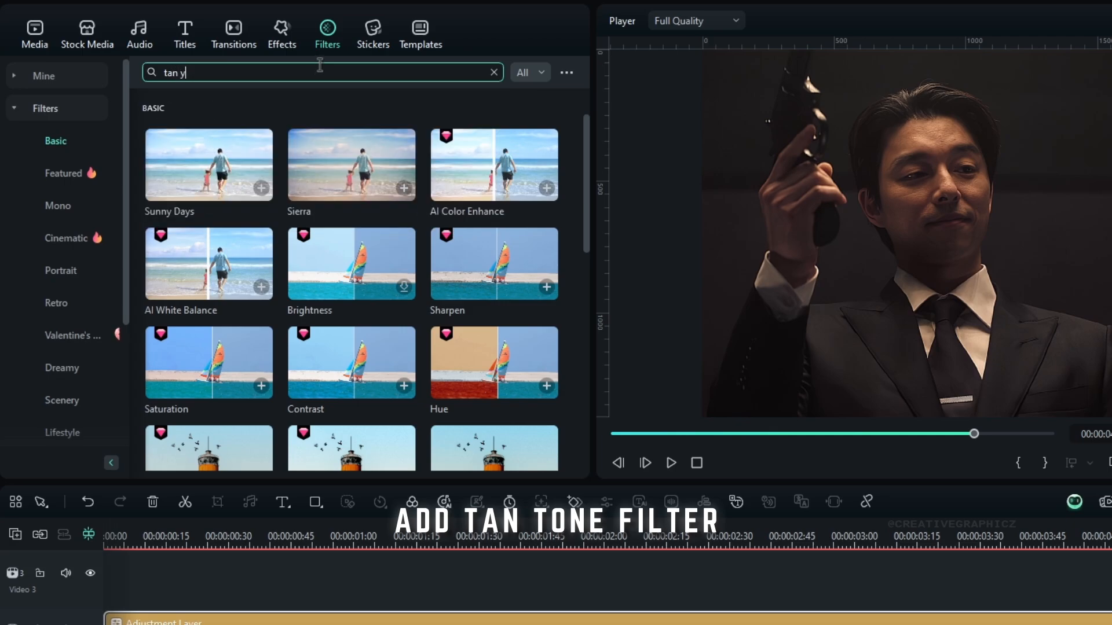
text( tone)
key(Return)
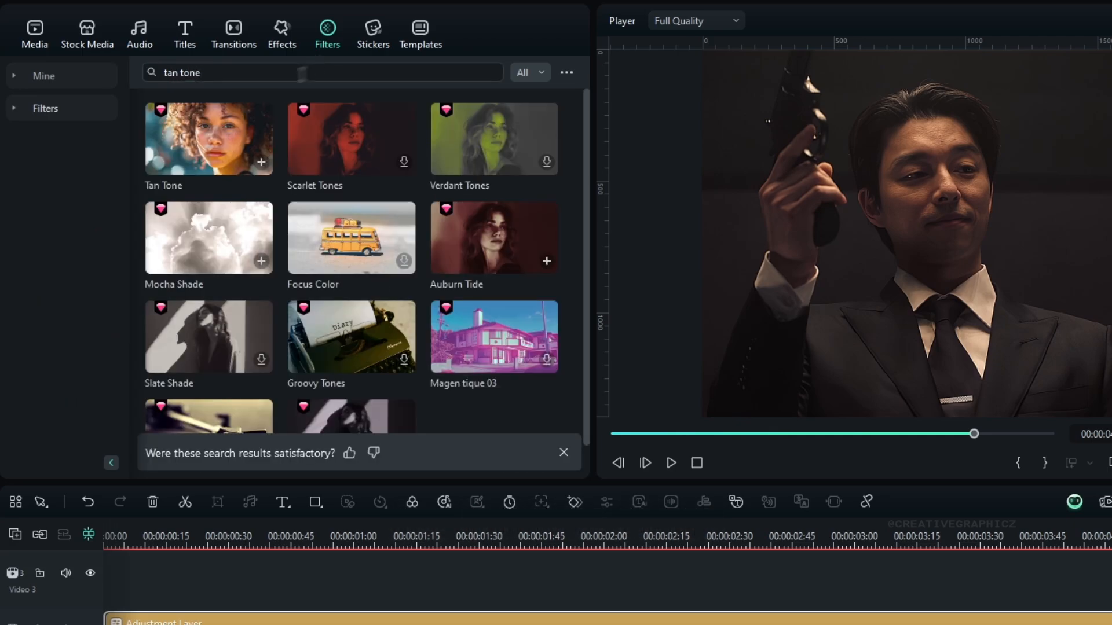
drag(221, 152, 510, 623)
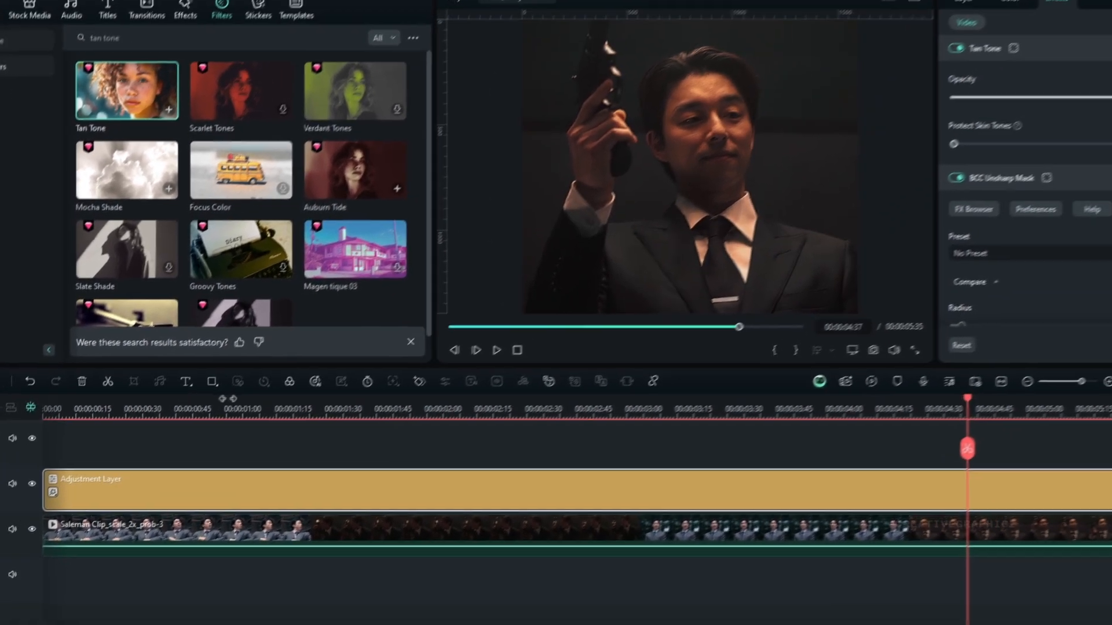
Step: Set the adjustment layer's exposure to 10, brightness to 5, contrast to 5 and highlight to 10
drag(212, 414, 157, 414)
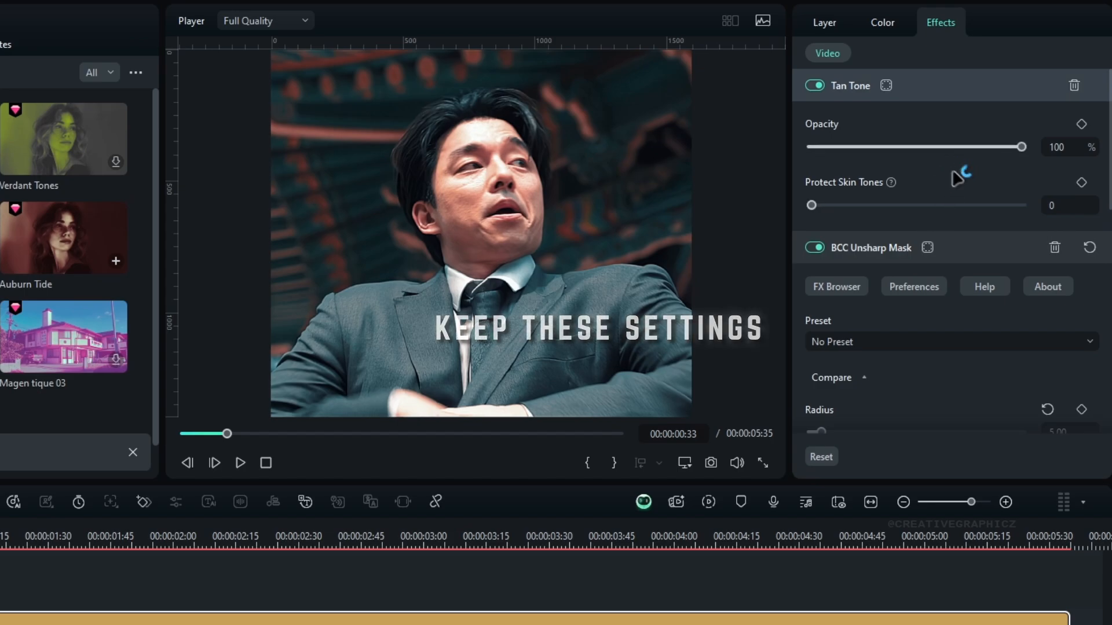
click(884, 25)
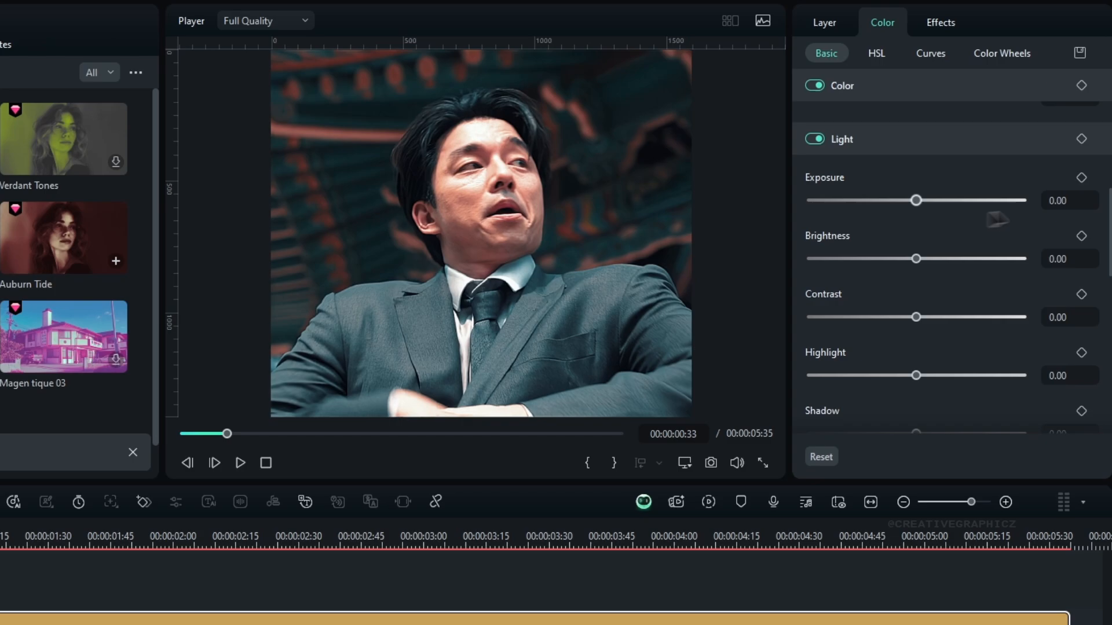
click(1081, 200)
text(10)
key(Return)
click(1077, 259)
text(5)
key(Return)
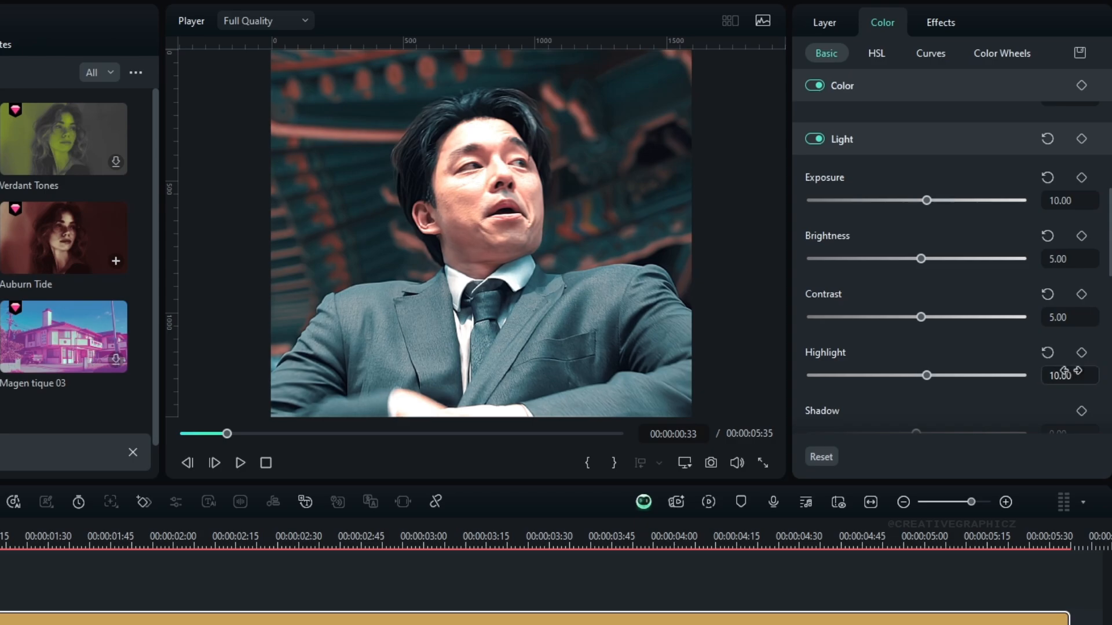
Step: Set the cyan HSL saturation to -20 and luminance to -30, and pull the white curve's midpoint slightly down
click(877, 56)
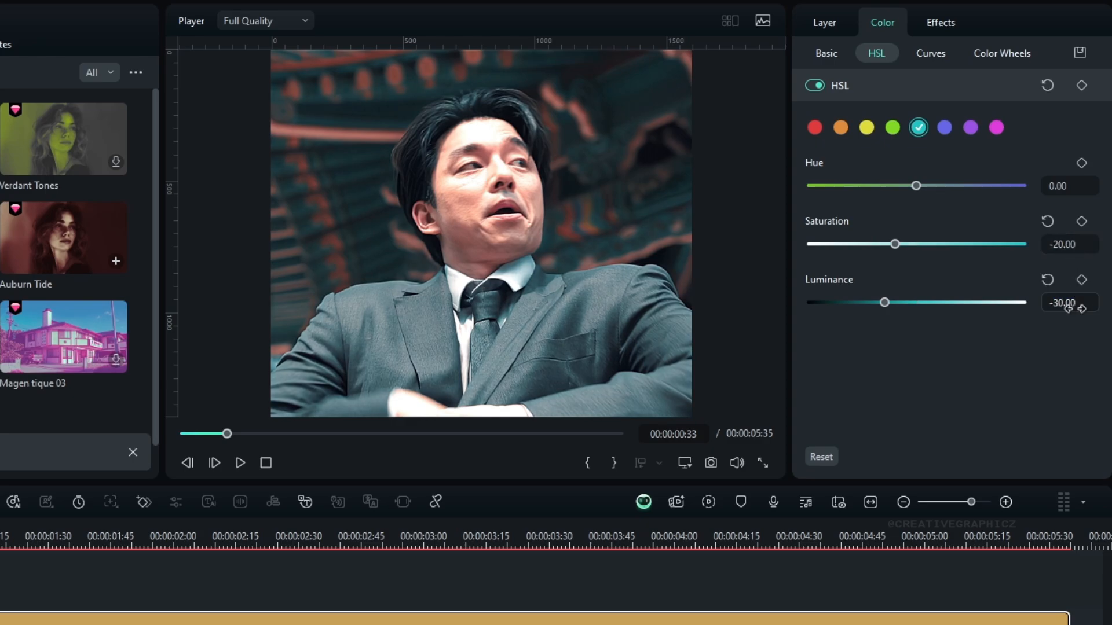
click(932, 57)
drag(948, 287, 964, 294)
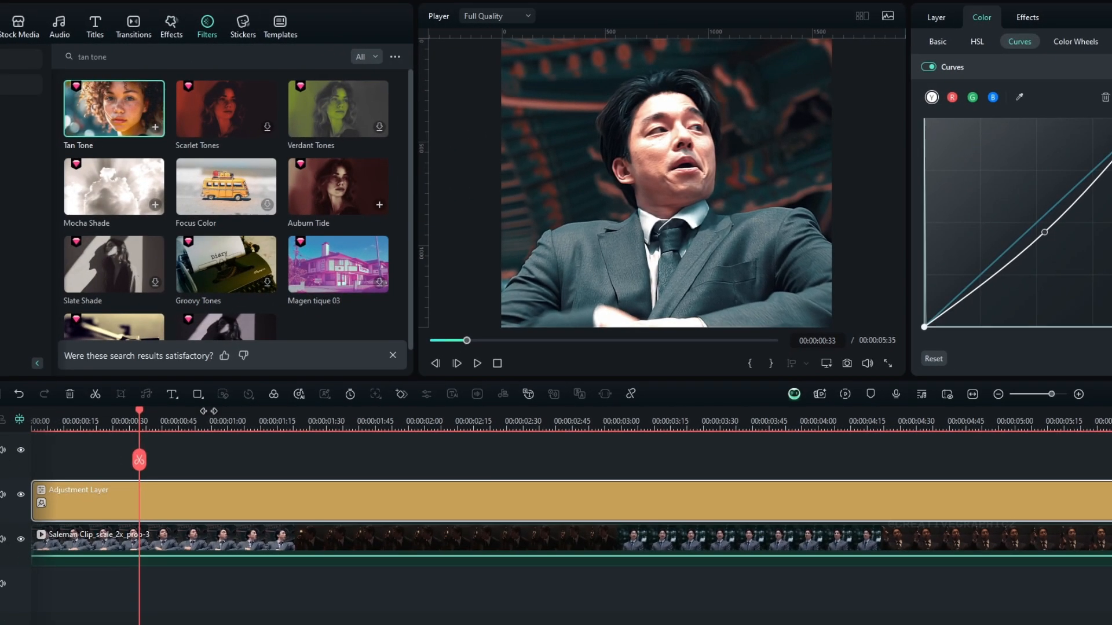
Step: Add the BCC ND Gradient effect from Boris FX Grads and Tints to the adjustment layer, with the playhead at 00:00:04:03
drag(210, 415, 831, 433)
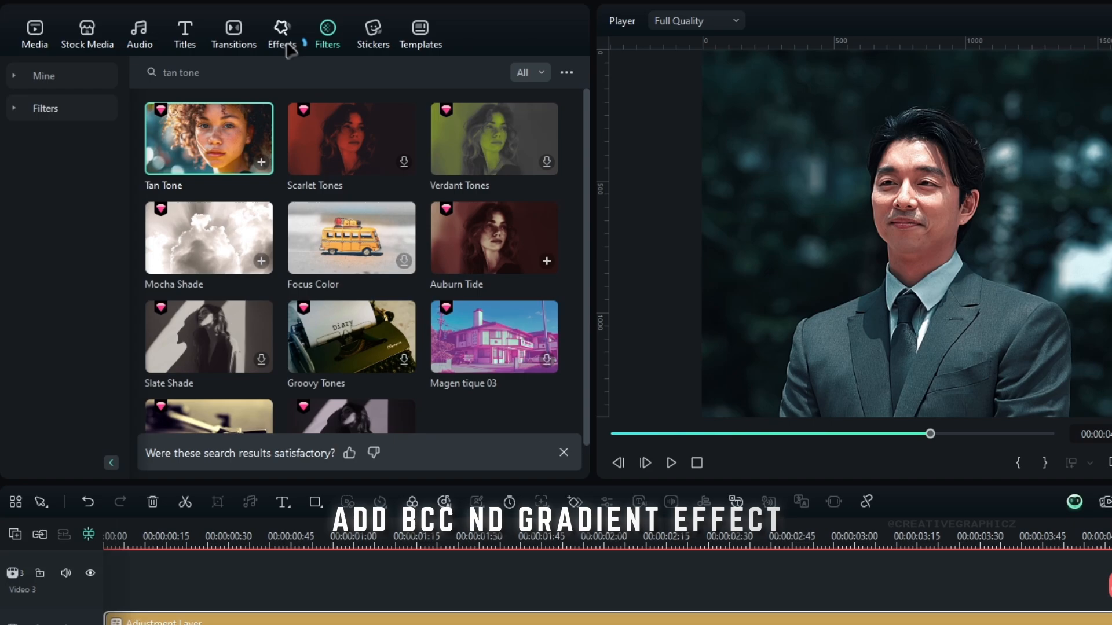
click(171, 27)
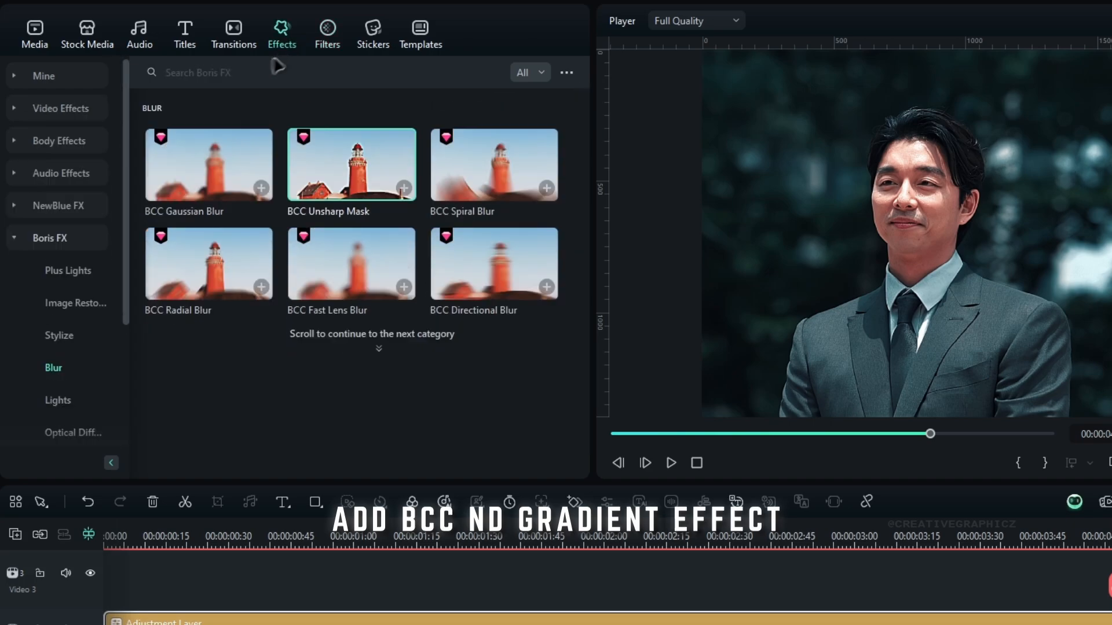
click(86, 245)
scroll(84, 327, down, 5)
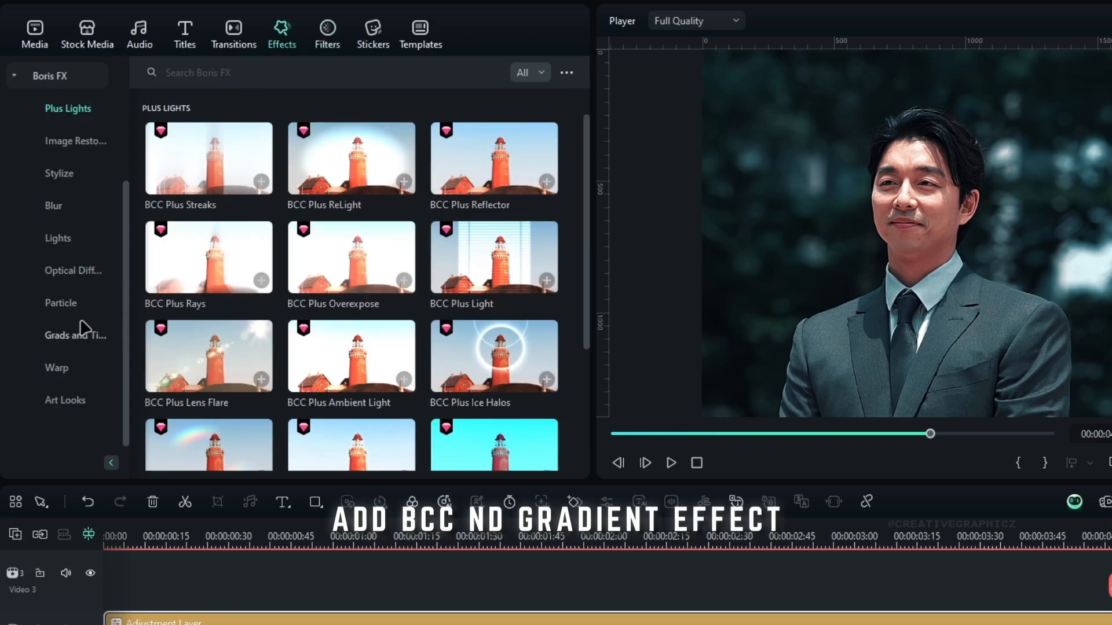
click(81, 337)
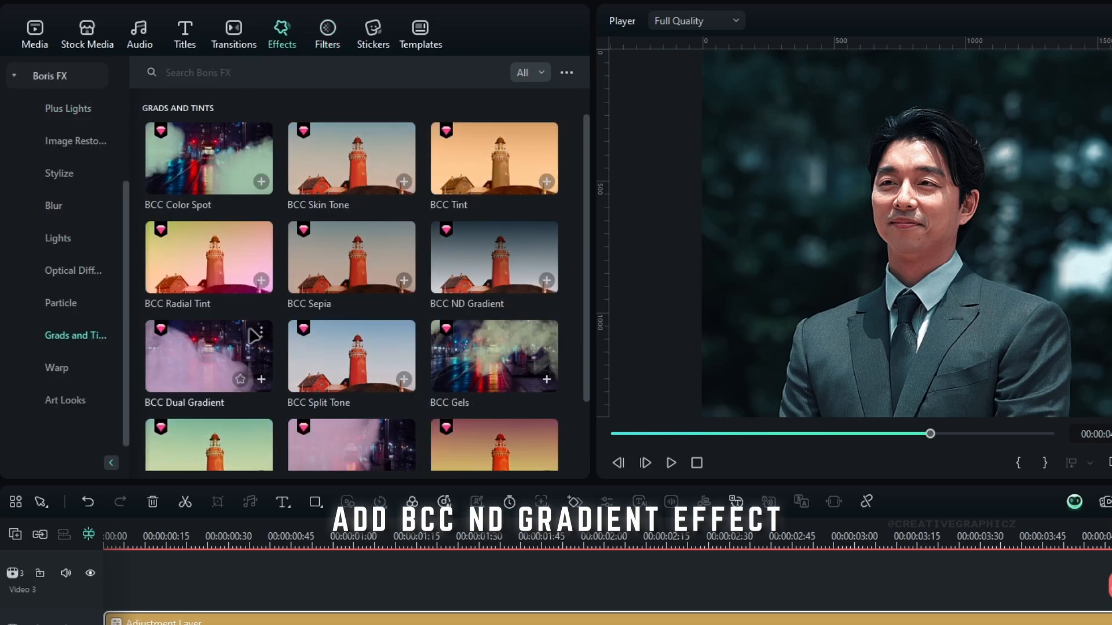
drag(498, 284, 605, 624)
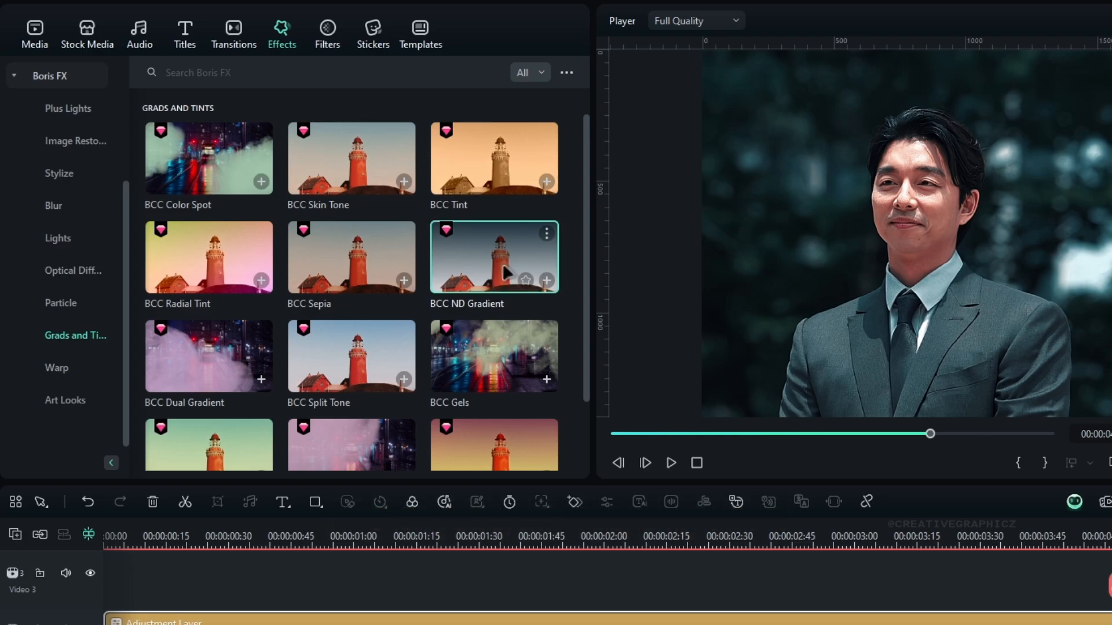
drag(517, 450, 517, 447)
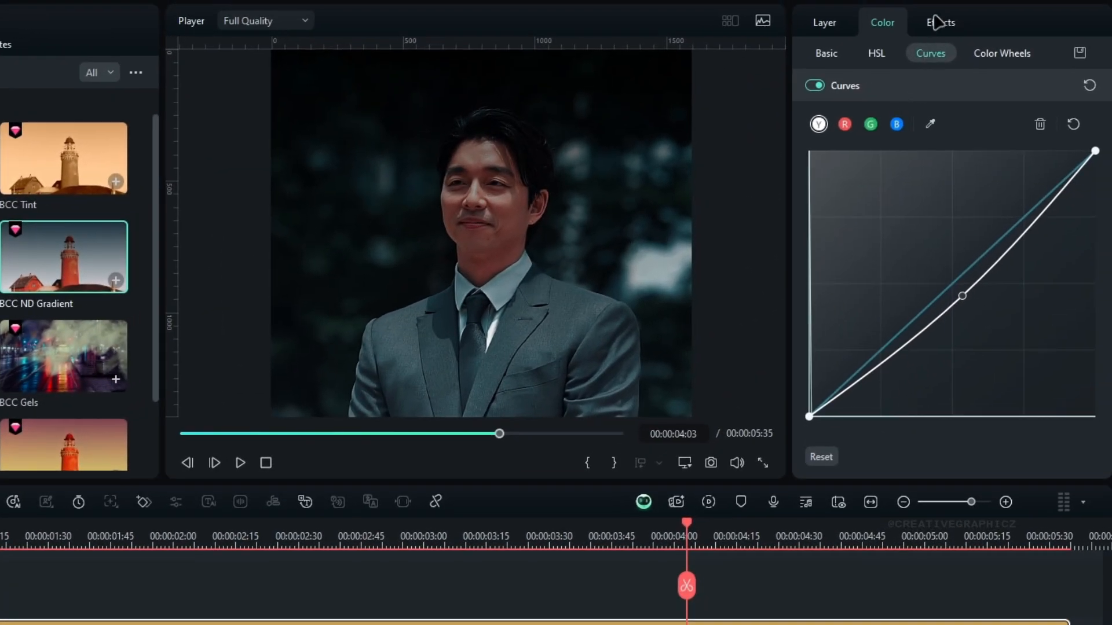
Step: Set the BCC ND Gradient's grad type to Bottom-to-top
click(938, 22)
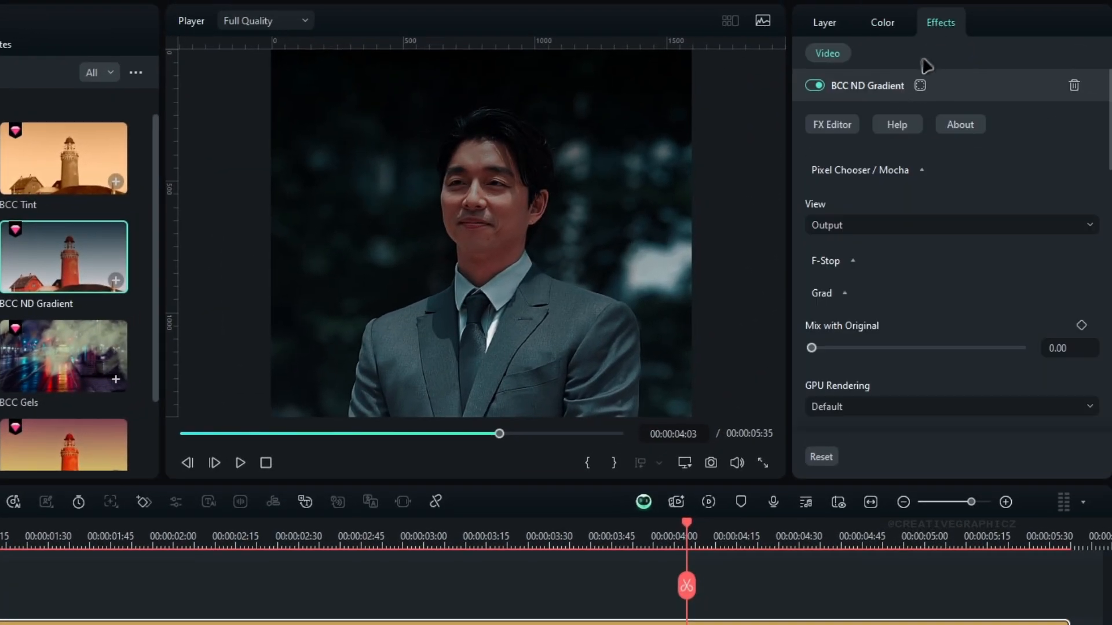
click(843, 291)
scroll(845, 294, down, 2)
click(909, 281)
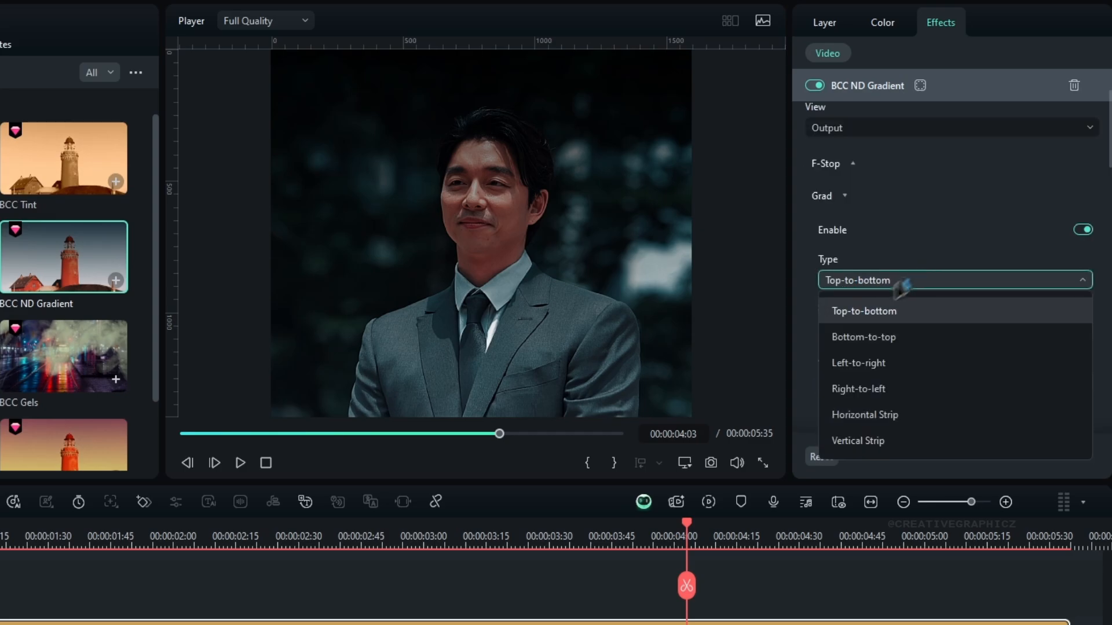
click(861, 345)
scroll(893, 218, up, 2)
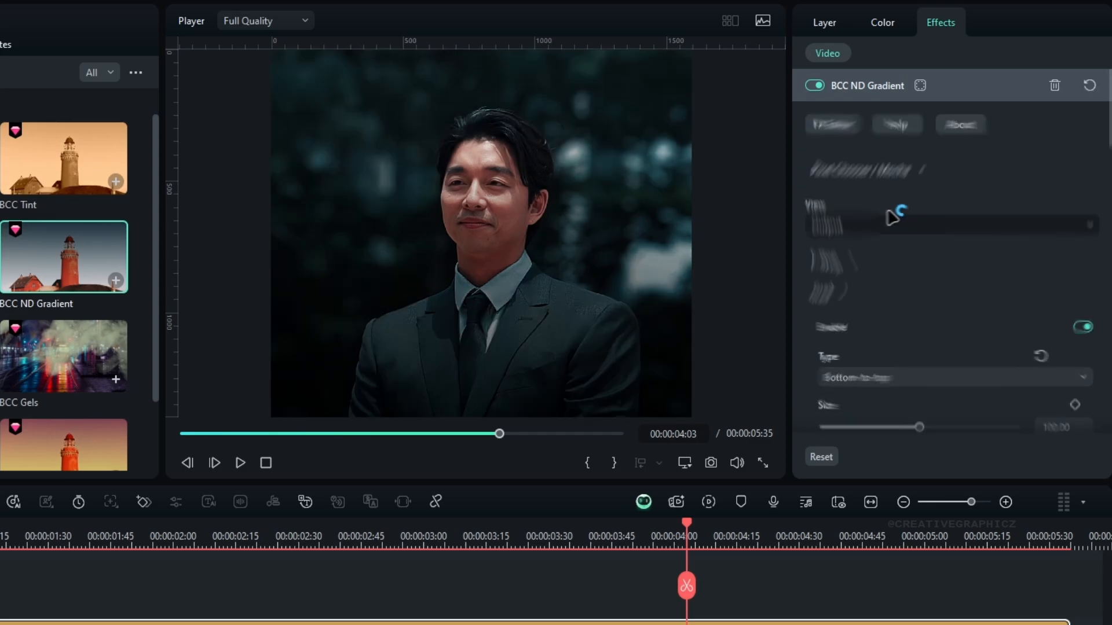
Step: Move the ND gradient's centre point down near the frame's lower edge in the FX Editor and preview a late frame
click(838, 126)
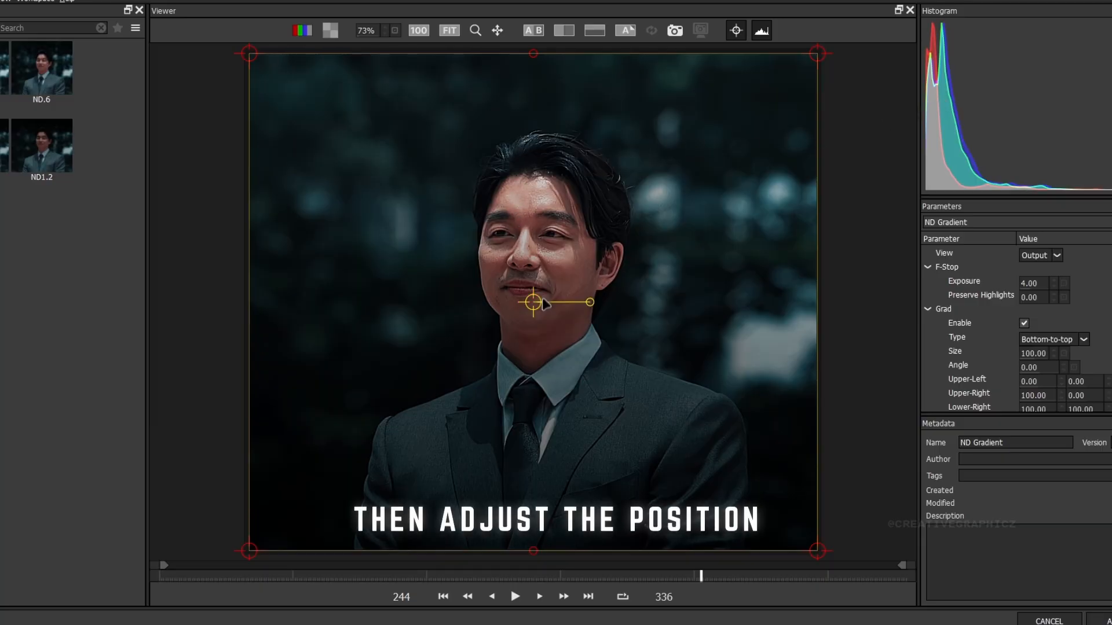
drag(533, 303, 534, 521)
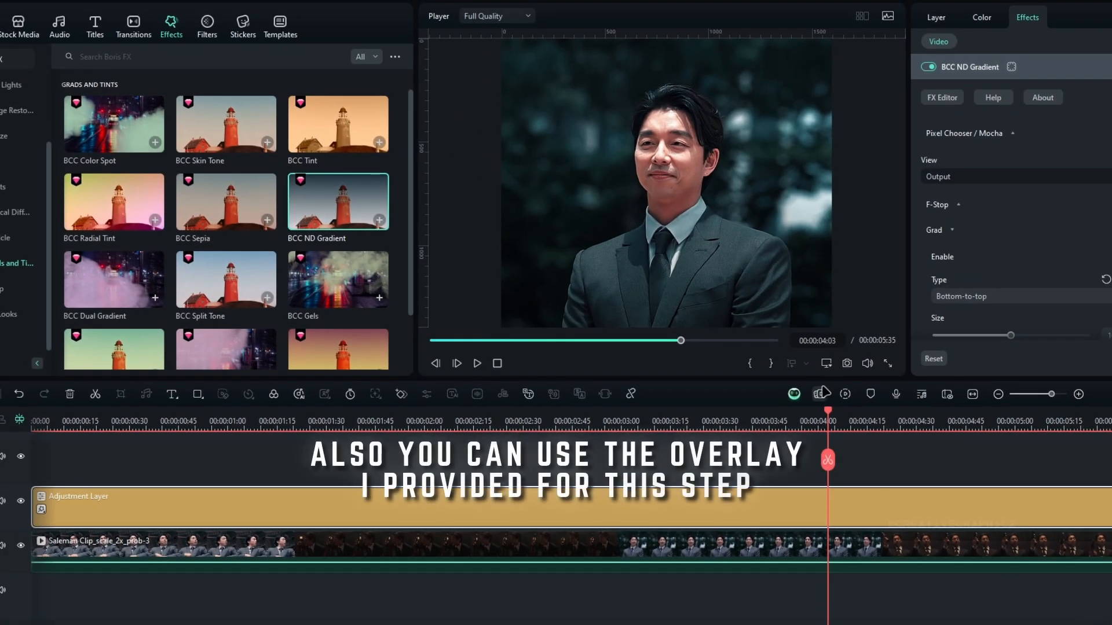
drag(829, 414, 1014, 420)
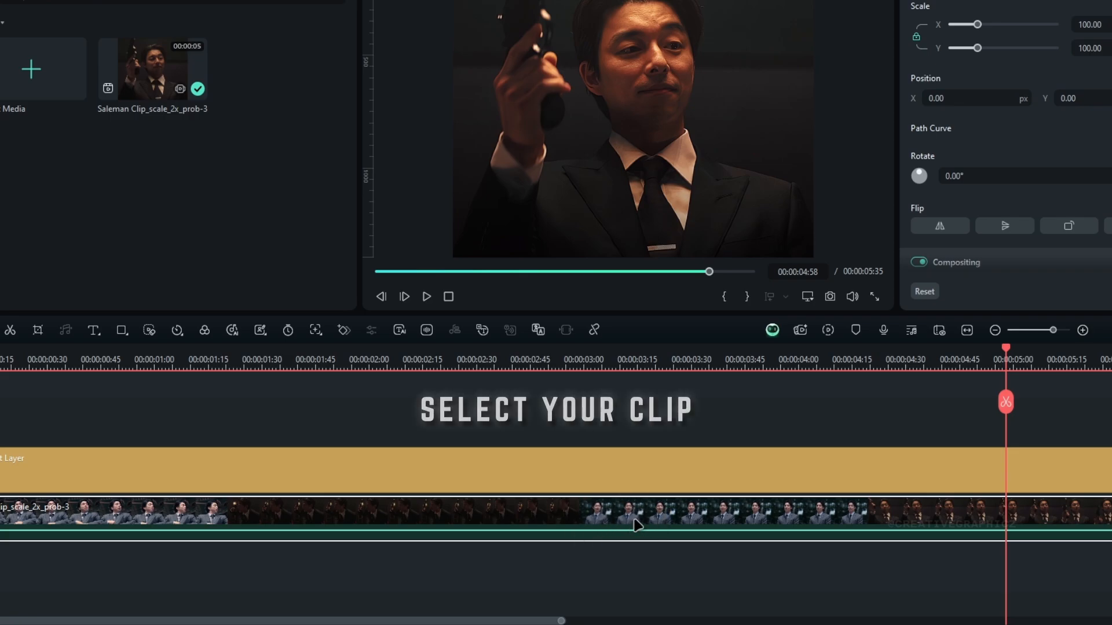
Step: Place two copies of the Saleman clip above the adjustment layer, on tracks Video 3 and Video 4
click(559, 350)
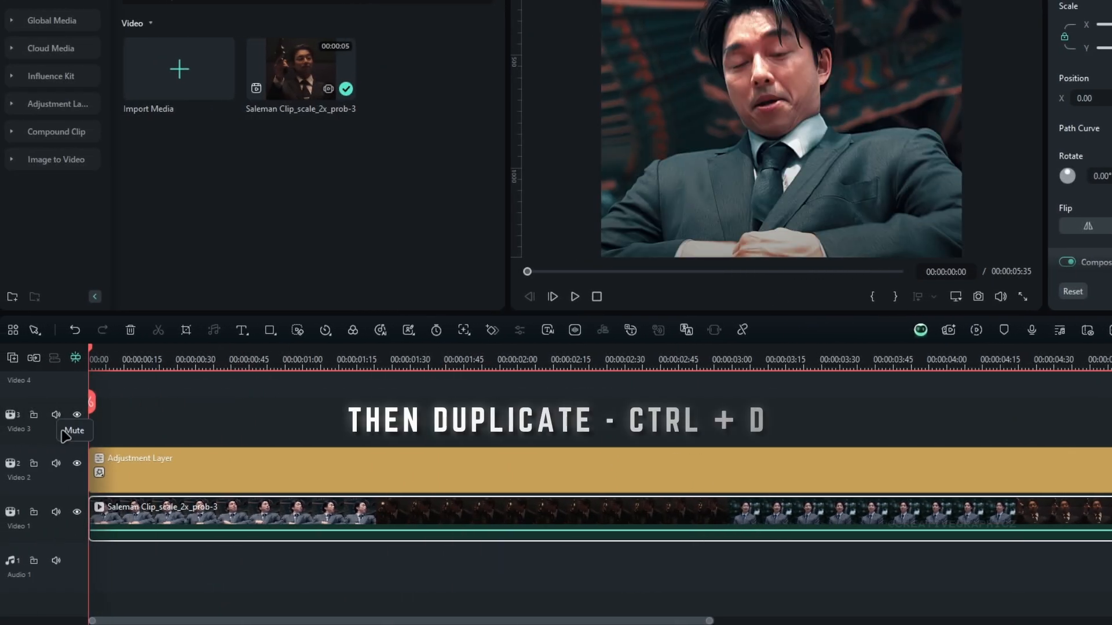
key(ctrl+d)
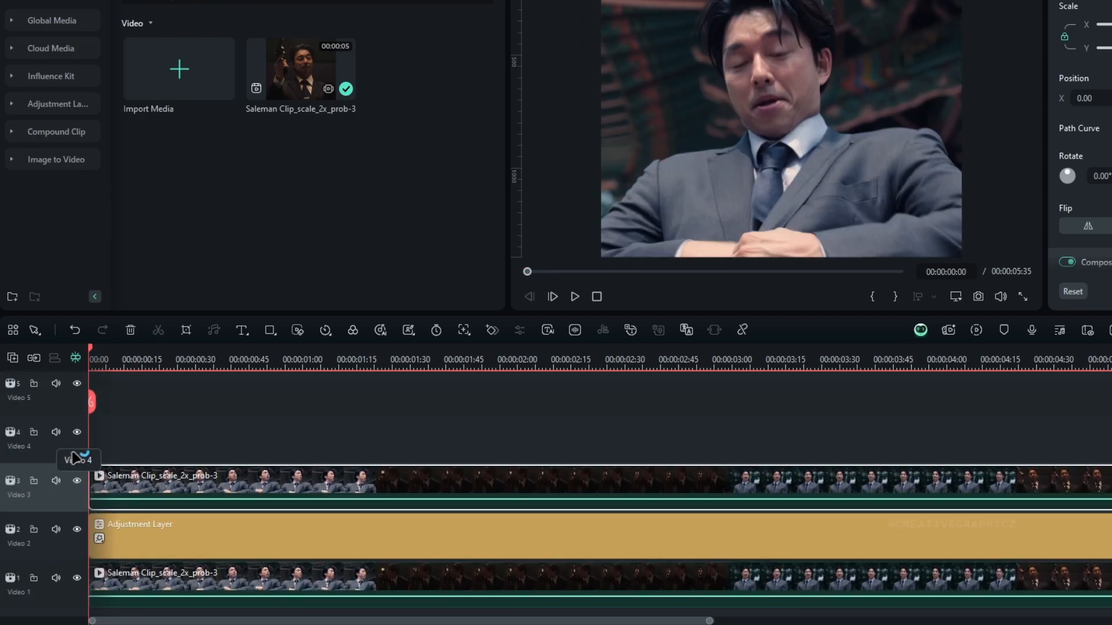
click(73, 454)
key(ctrl+v)
scroll(162, 425, down, 1)
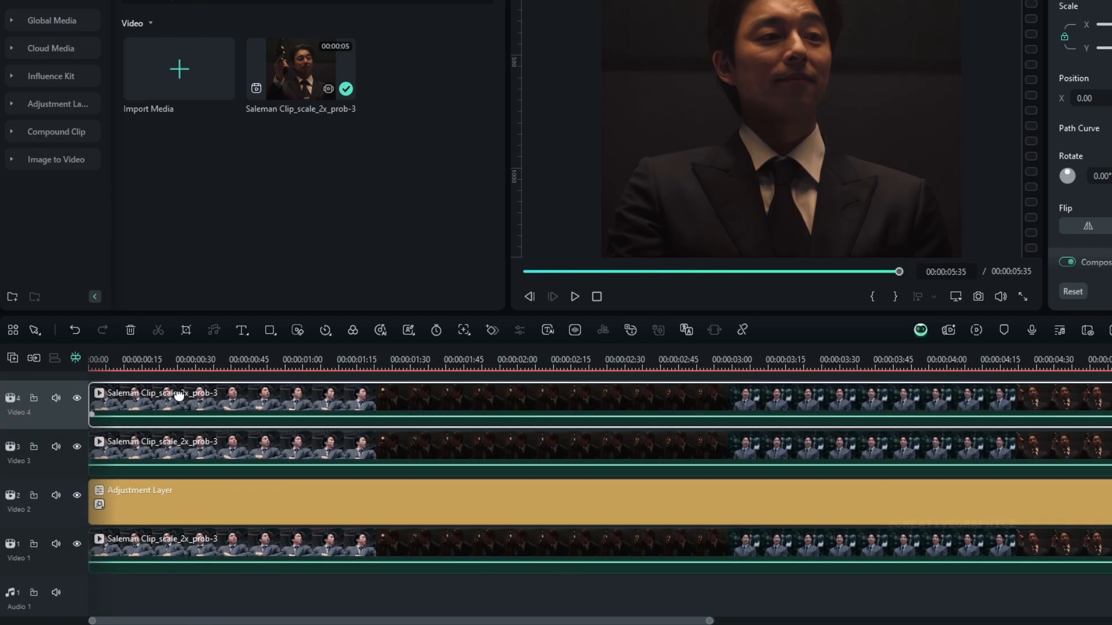
Step: Hide the Video 2 adjustment layer track and the Video 1 clip track, and move the playhead to 00:00:00:29
click(77, 496)
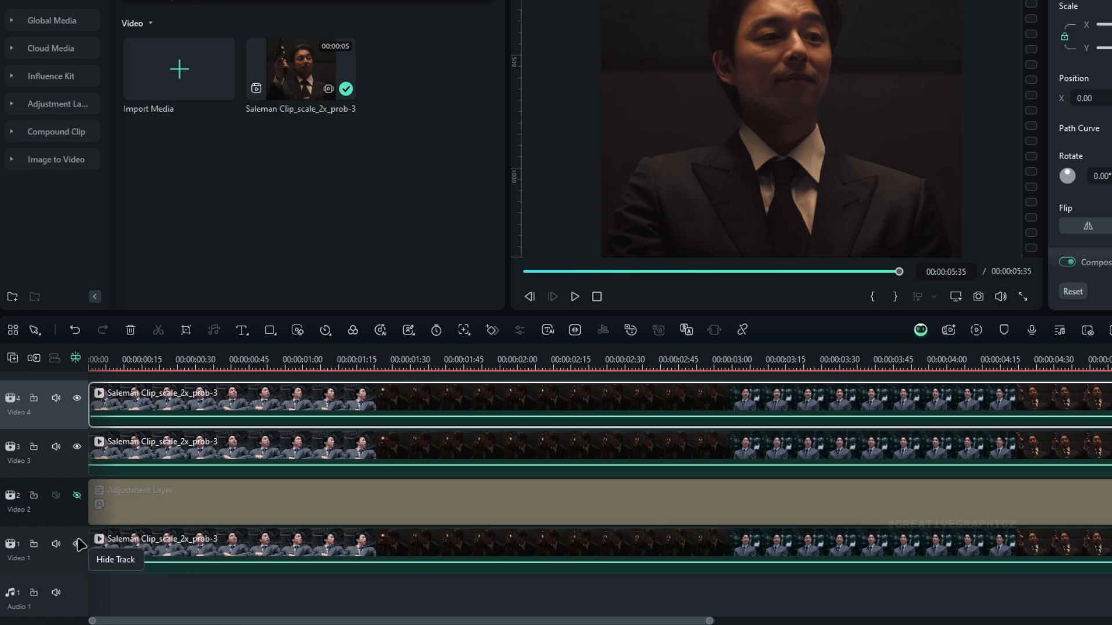
click(77, 544)
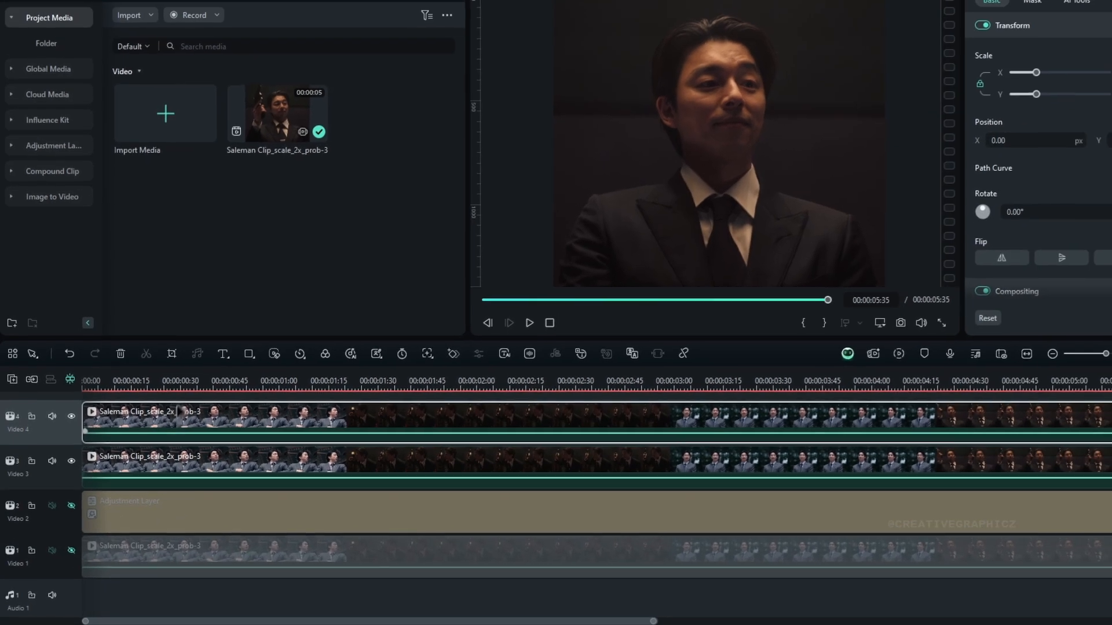
drag(204, 359, 192, 359)
scroll(299, 431, up, 1)
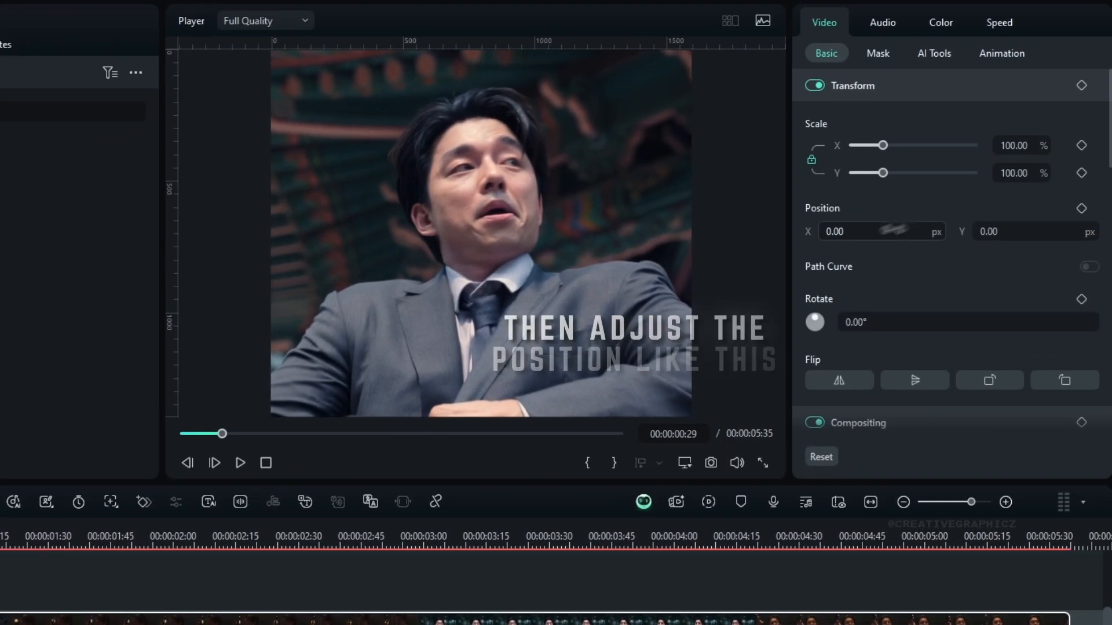
Step: Shift the Video 4 clip to the right half of the frame and set the Video 3 clip's X position to -808 px
drag(1040, 142, 1100, 142)
drag(849, 230, 473, 198)
click(296, 598)
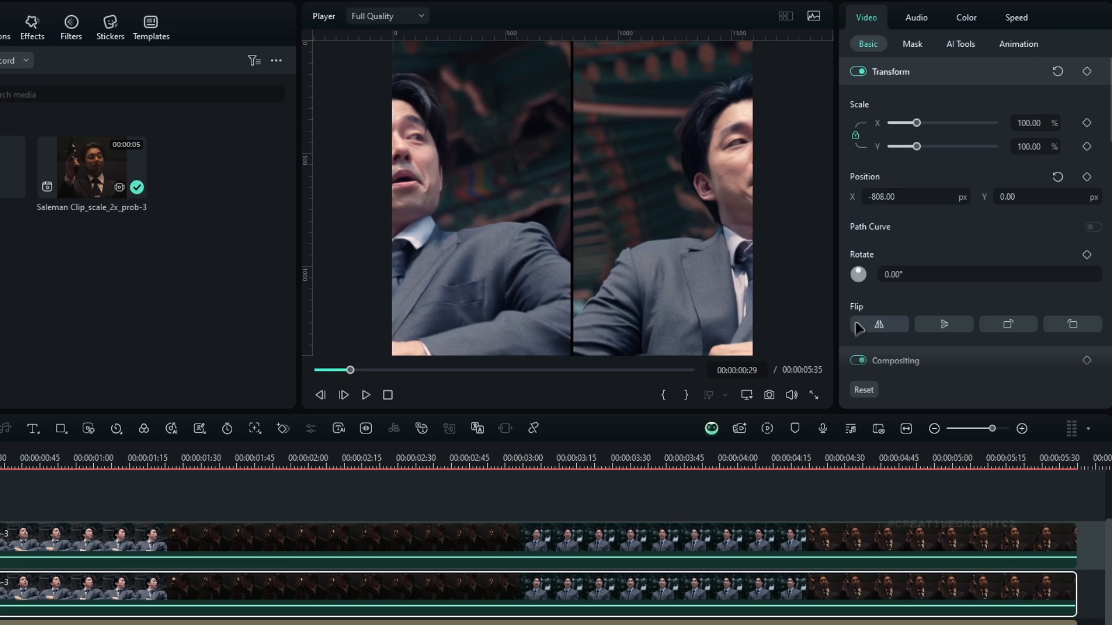
Step: Nudge the Video 4 clip's X position left to close the gap between the two side-by-side copies
click(860, 541)
drag(926, 197, 920, 197)
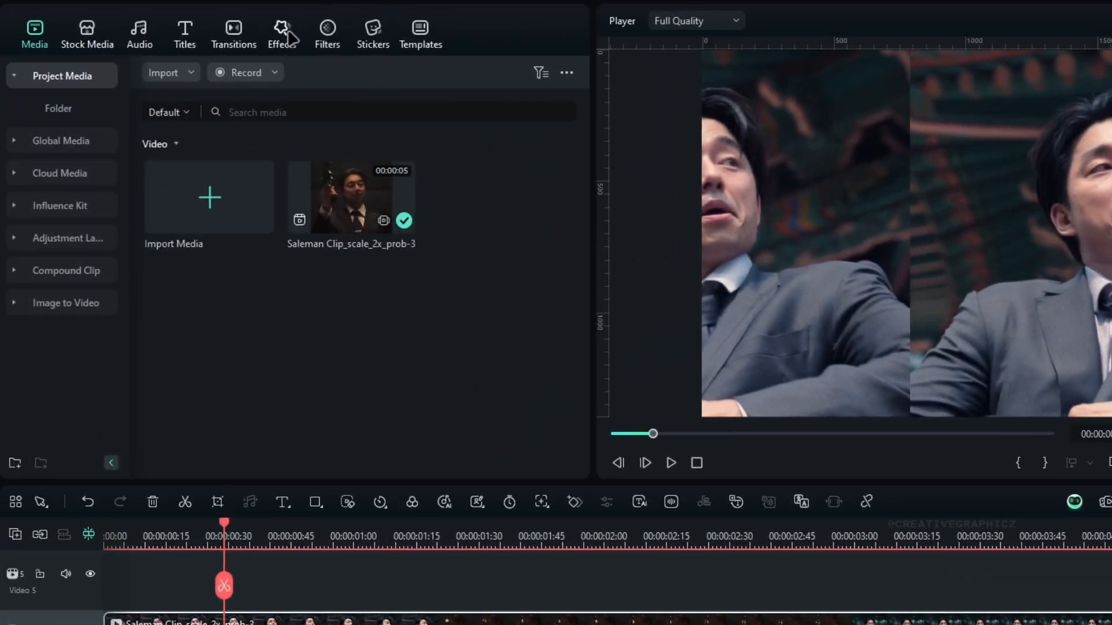
Step: Place the Tilt-shift Linear blur effect on Video 5 above the clip copies and extend it to the clips' end
click(32, 26)
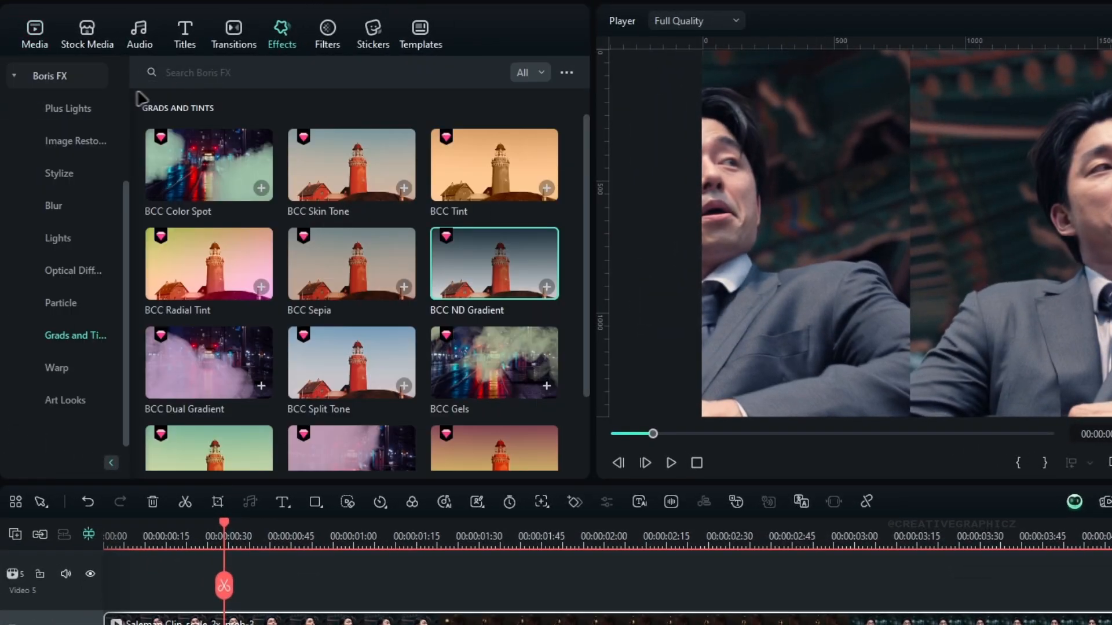
click(90, 86)
click(74, 108)
scroll(70, 272, down, 3)
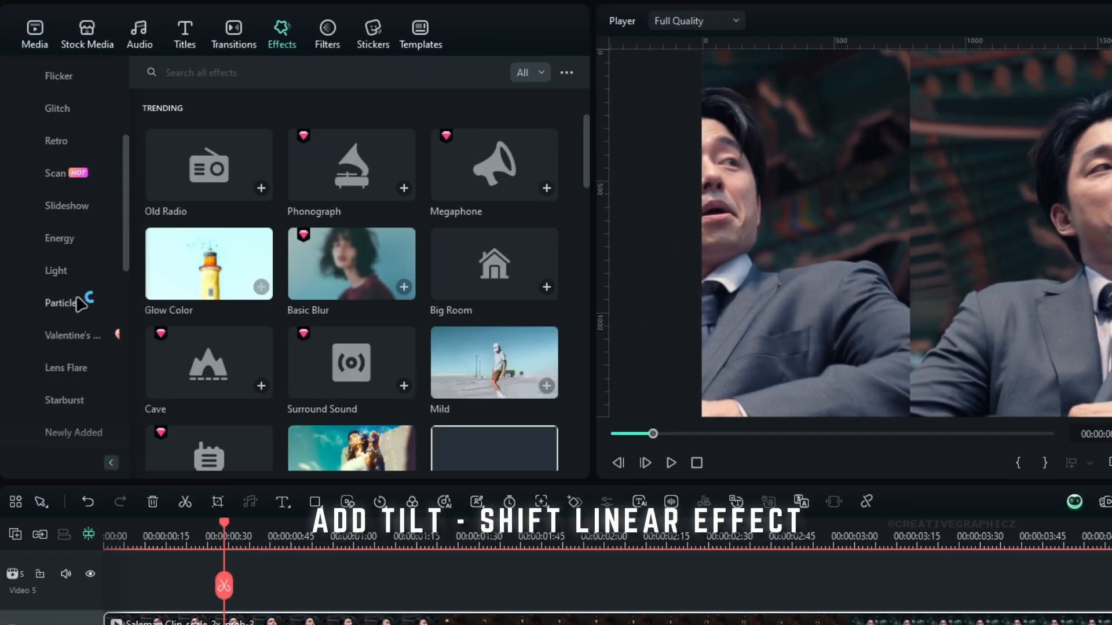
scroll(80, 303, down, 3)
click(78, 400)
scroll(377, 276, down, 1)
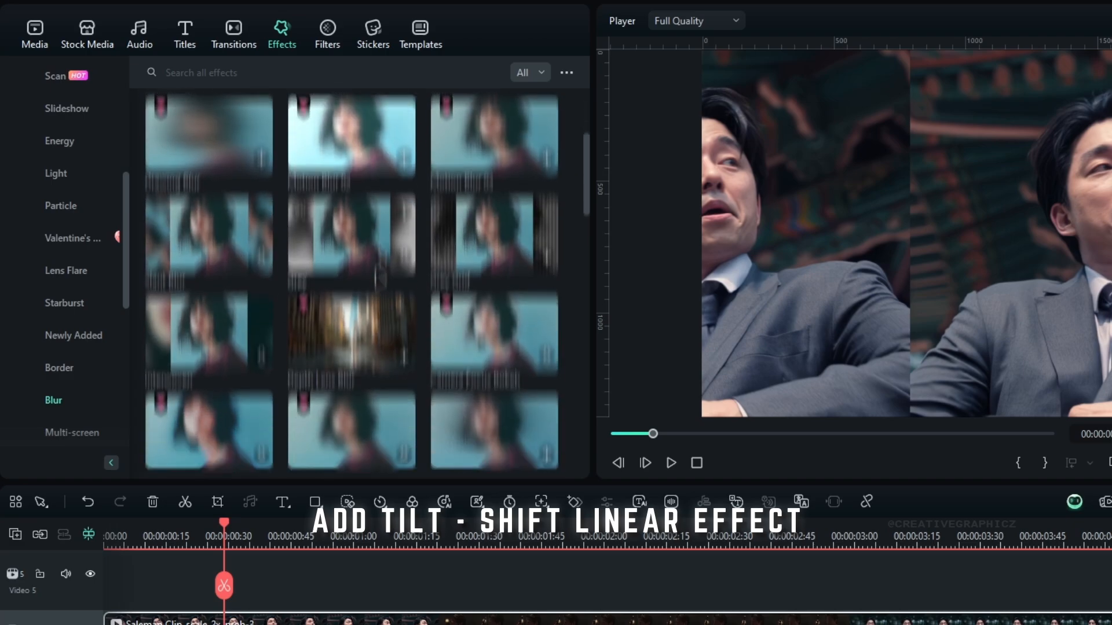
scroll(372, 277, down, 3)
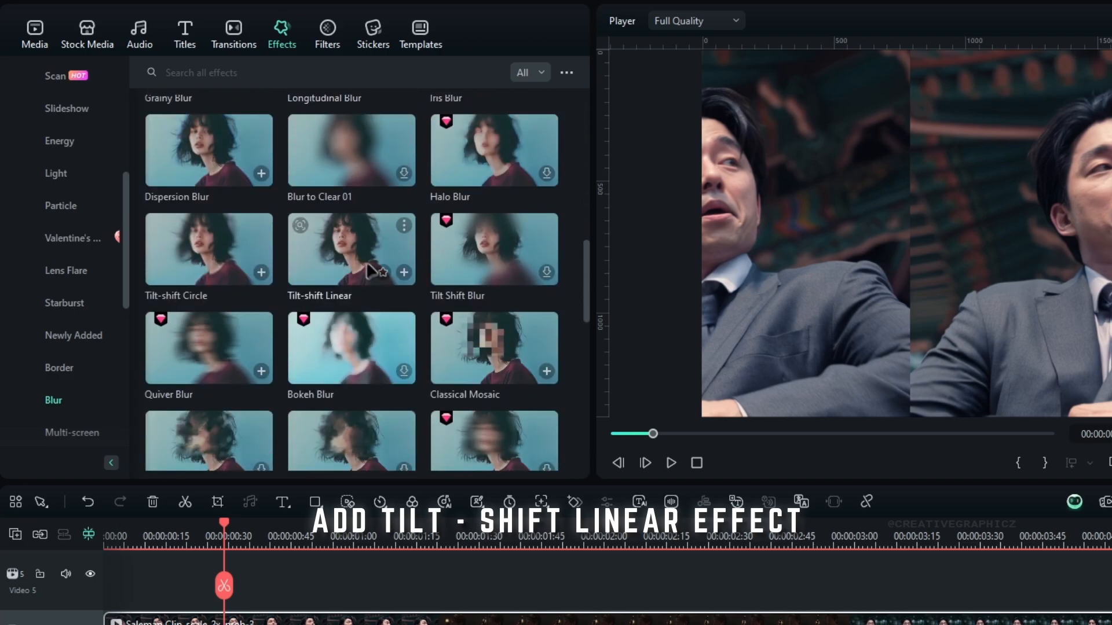
drag(346, 233, 105, 604)
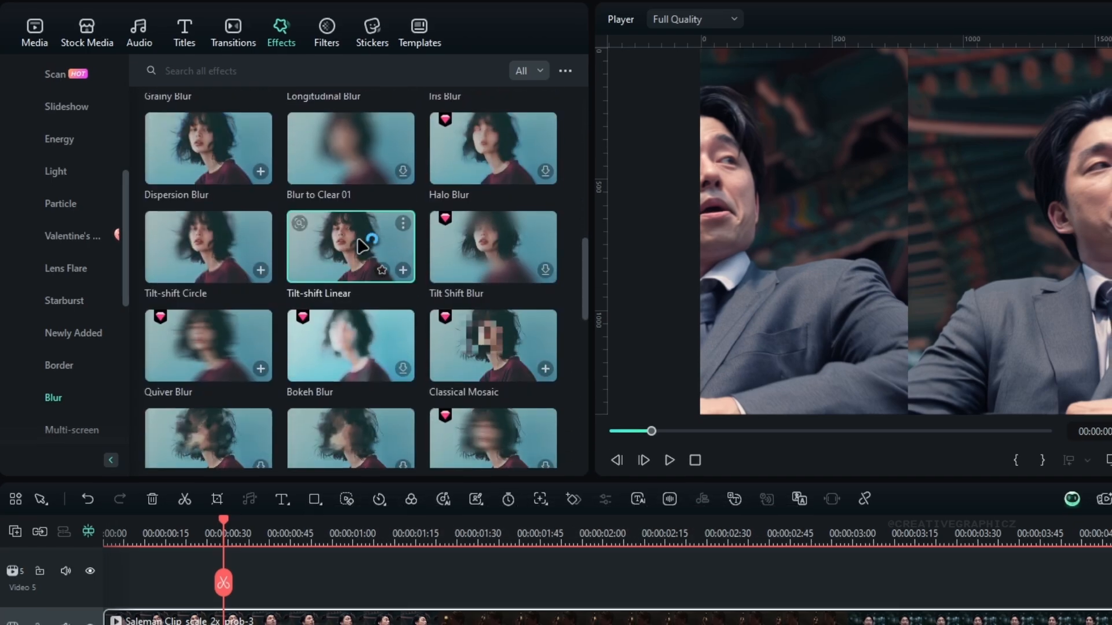
drag(84, 413, 88, 410)
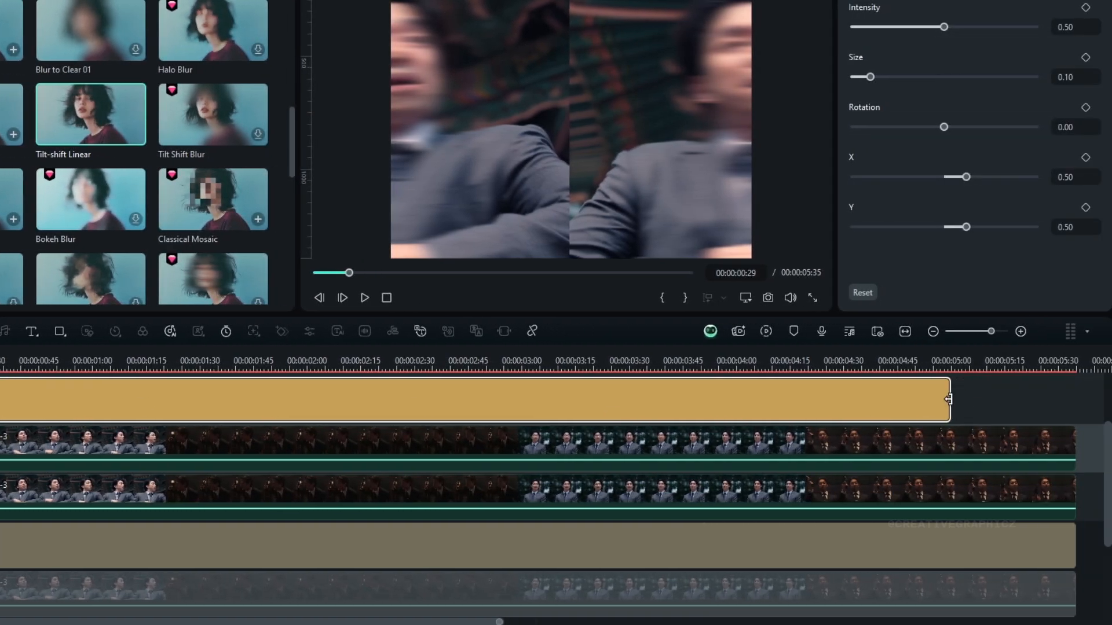
drag(949, 400, 1072, 403)
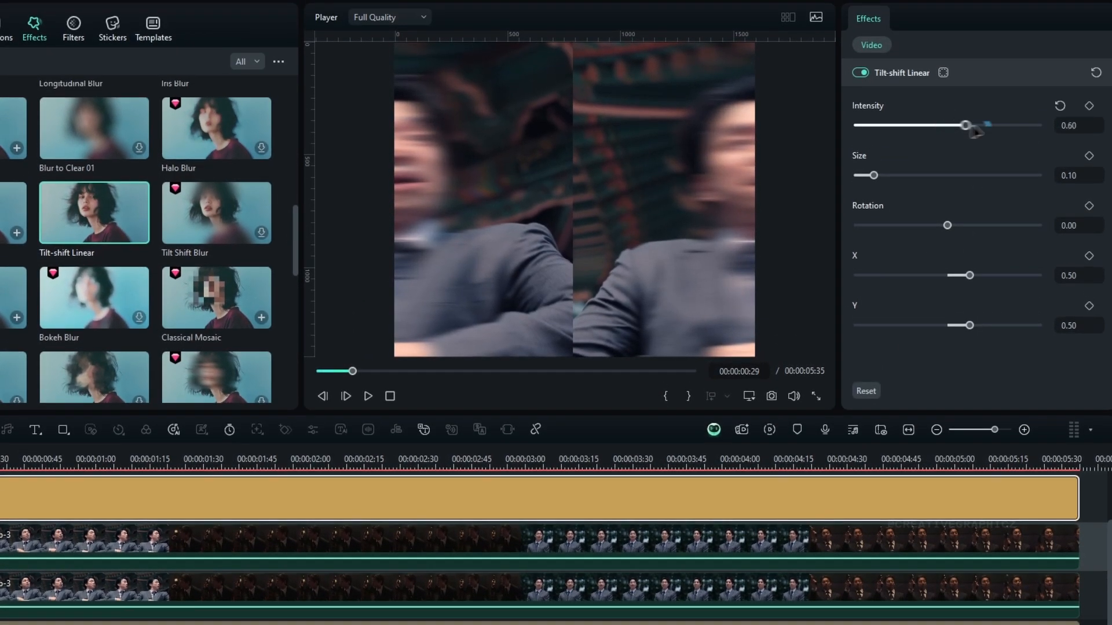
Step: Set the Tilt-shift Linear intensity to 1.00 and size to 0.01, and raise its X value to the maximum
drag(974, 128, 1087, 119)
drag(875, 176, 844, 175)
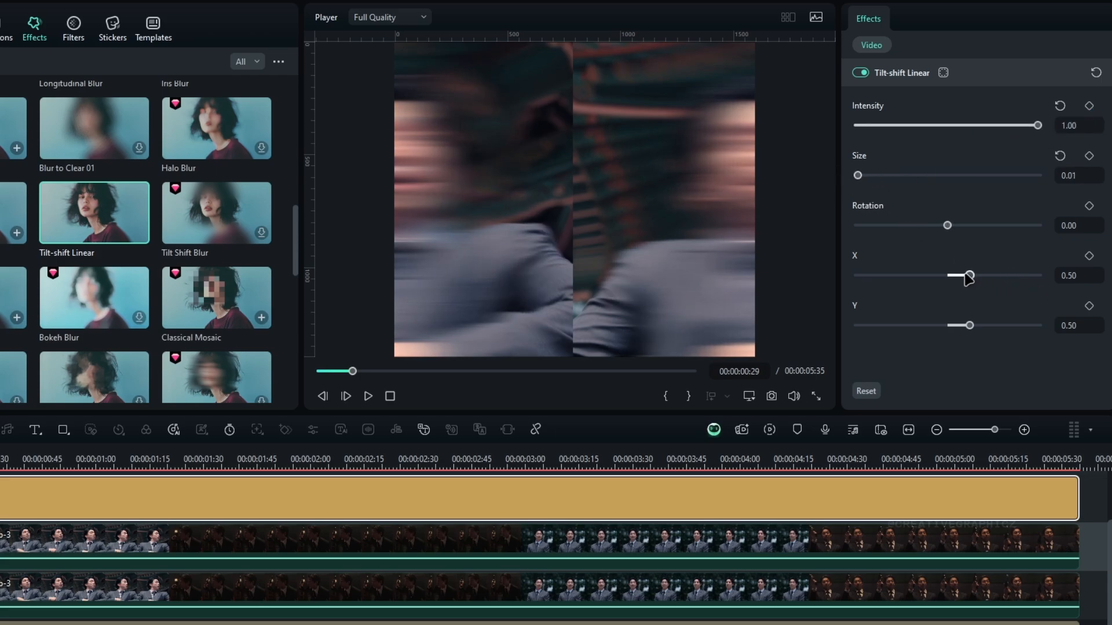
drag(968, 276, 1062, 280)
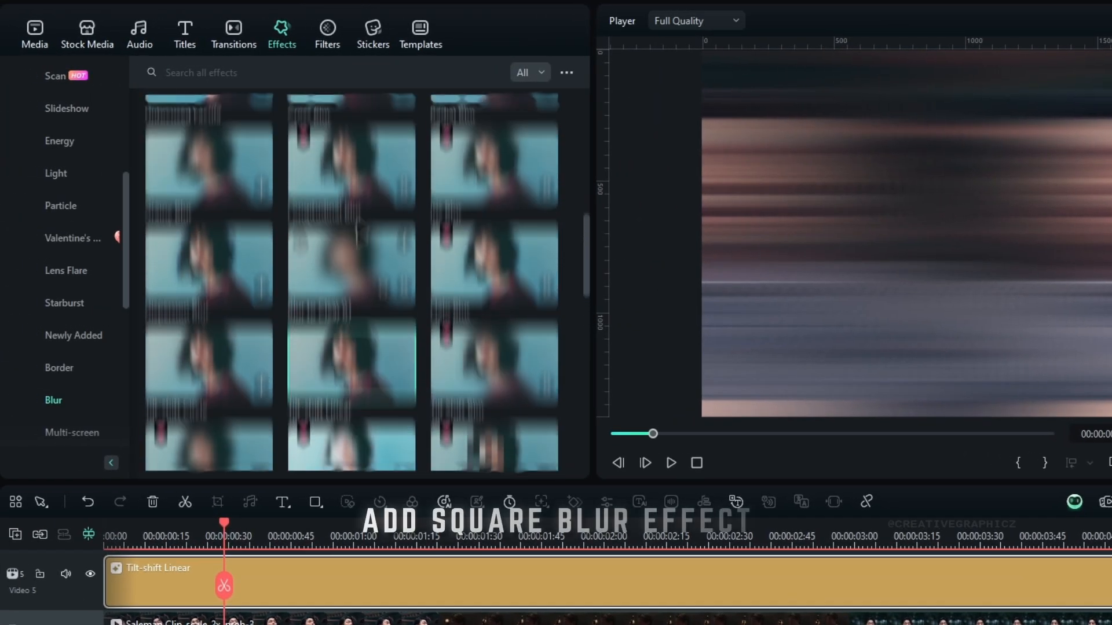
Step: Place the Square Blur effect on a track above Tilt-shift Linear and extend it to the clips' end
scroll(364, 219, up, 8)
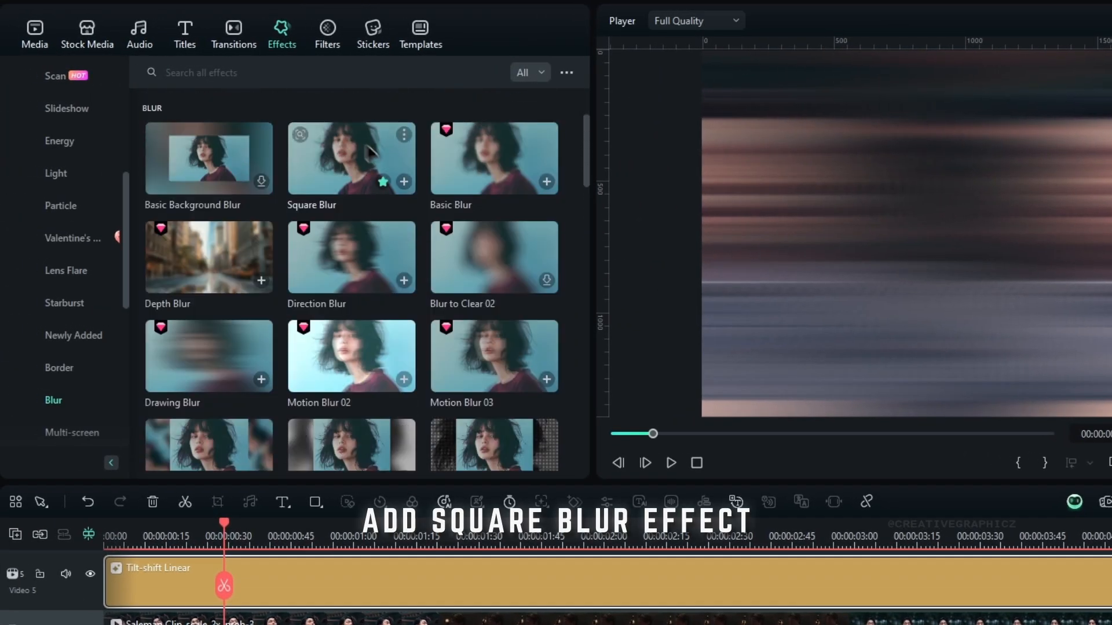
drag(370, 152, 135, 579)
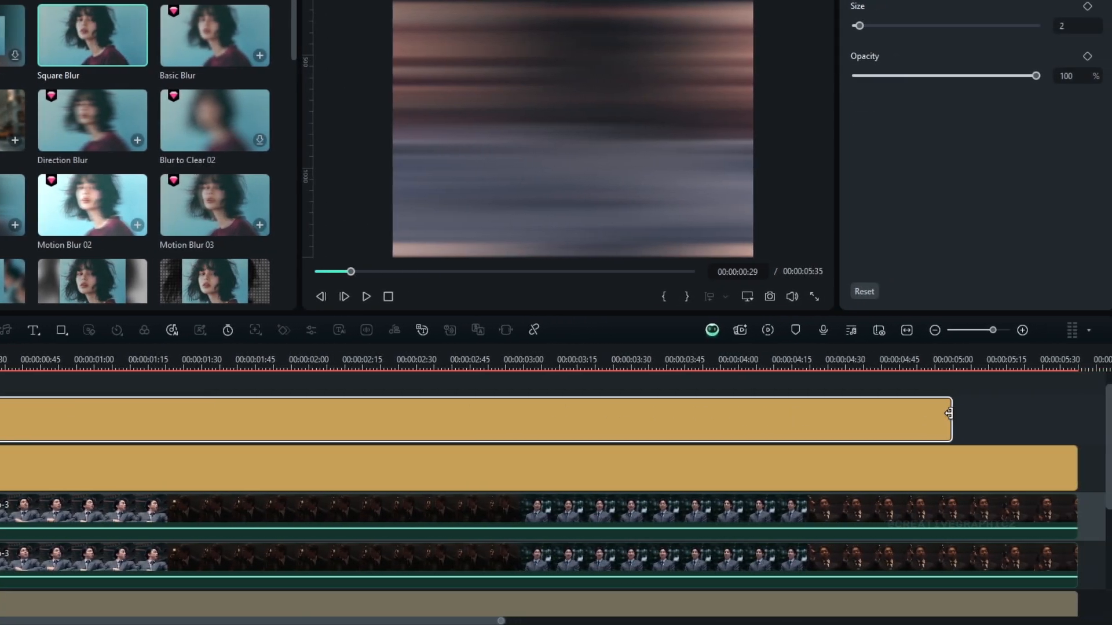
drag(950, 413, 1076, 413)
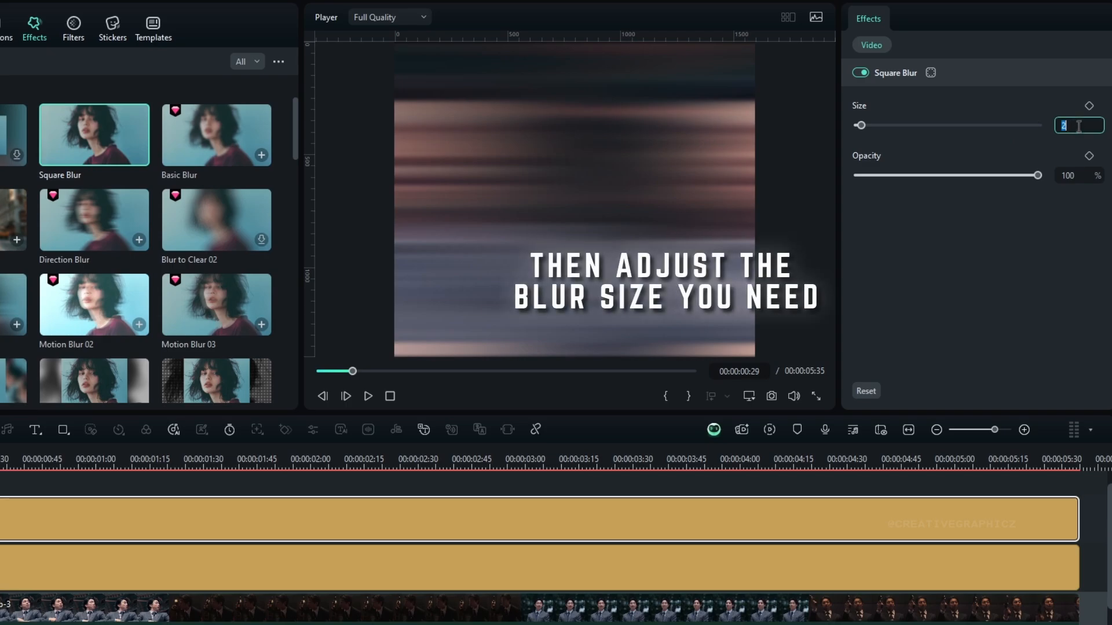
Step: Set the Square Blur size to 5 and preview the blur across the timeline, ending at 00:00:01:58
text(5)
key(Return)
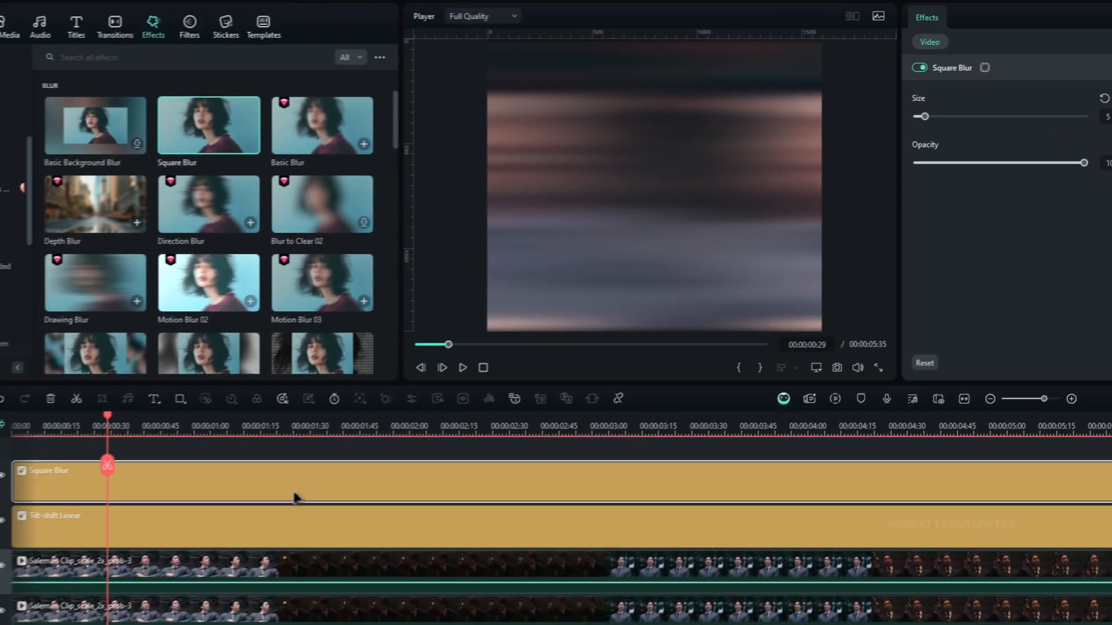
drag(168, 458, 854, 455)
drag(926, 422, 422, 459)
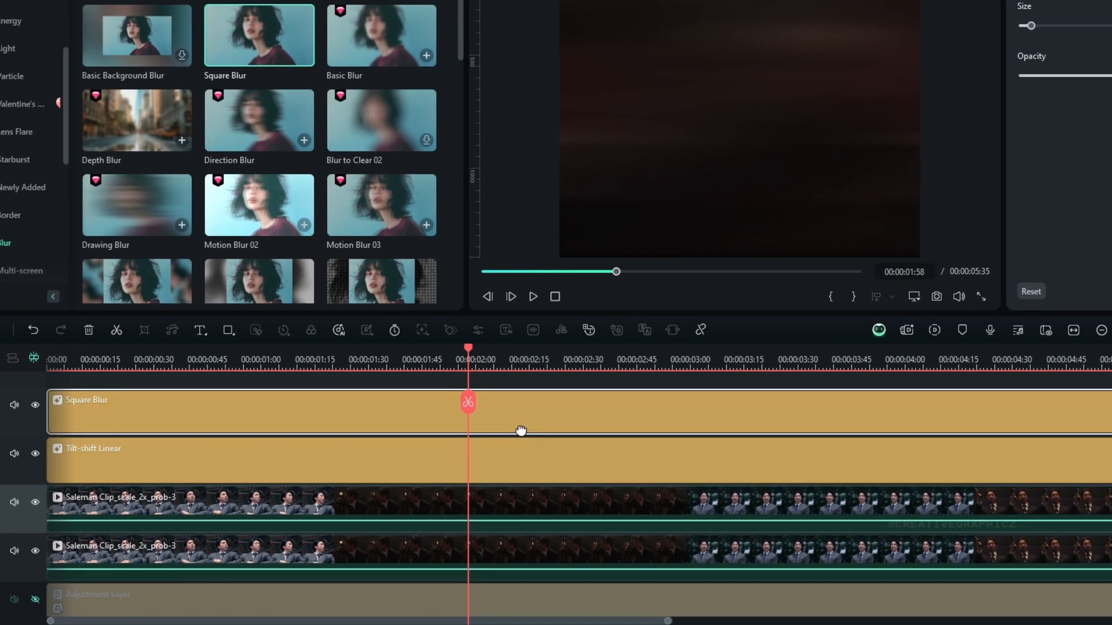
Step: Combine both blur effects and the two Saleman clip copies into a compound clip, keeping the default name
drag(573, 381, 433, 571)
scroll(437, 576, down, 2)
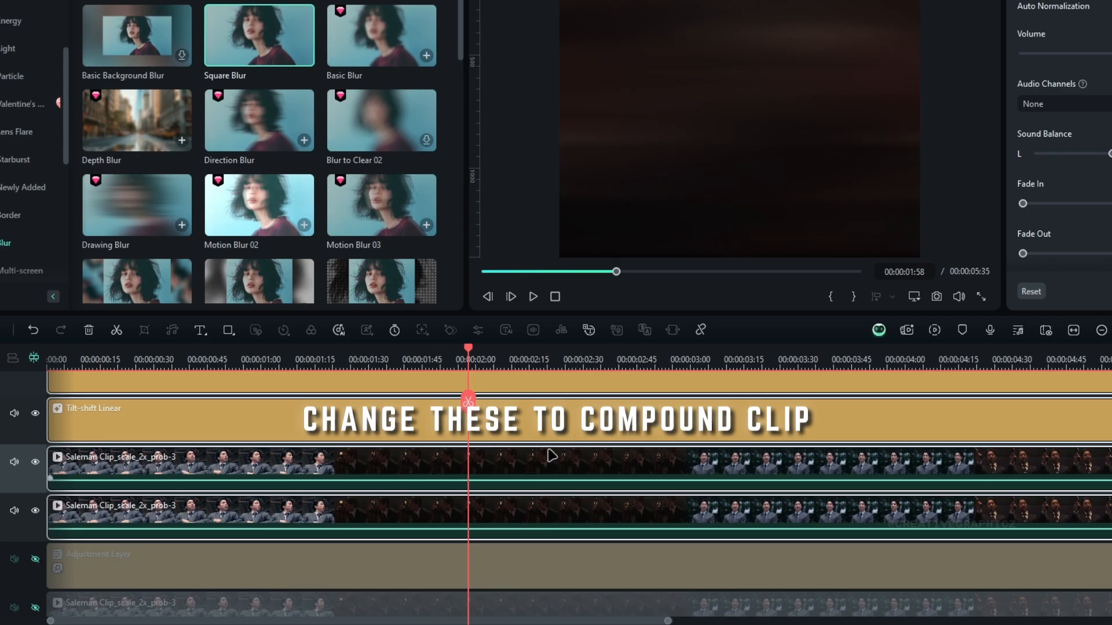
key(alt+g)
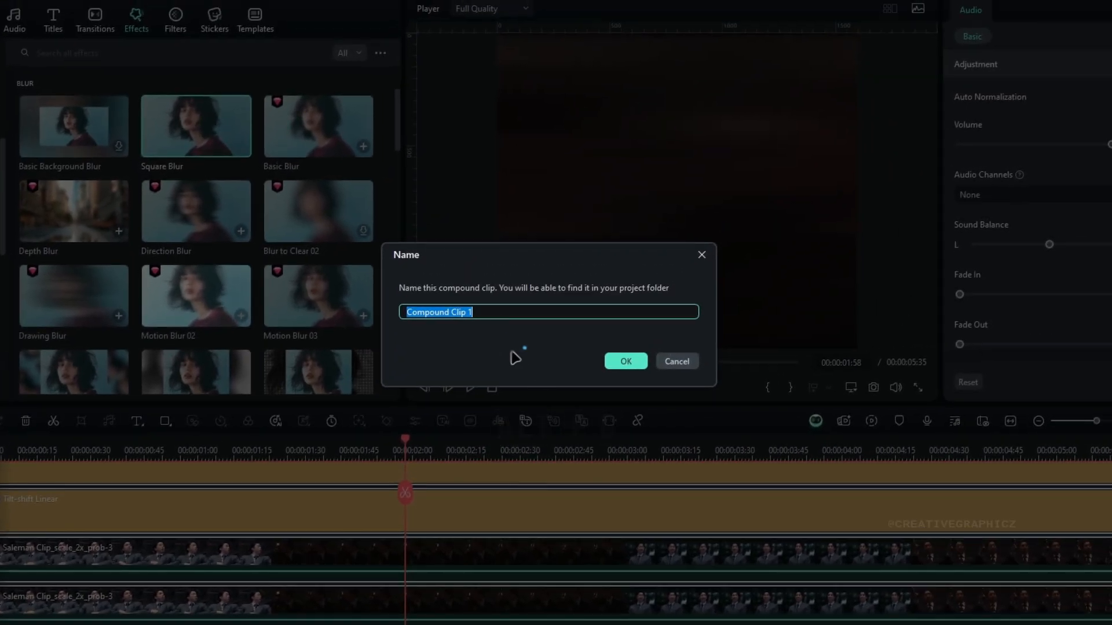
click(626, 362)
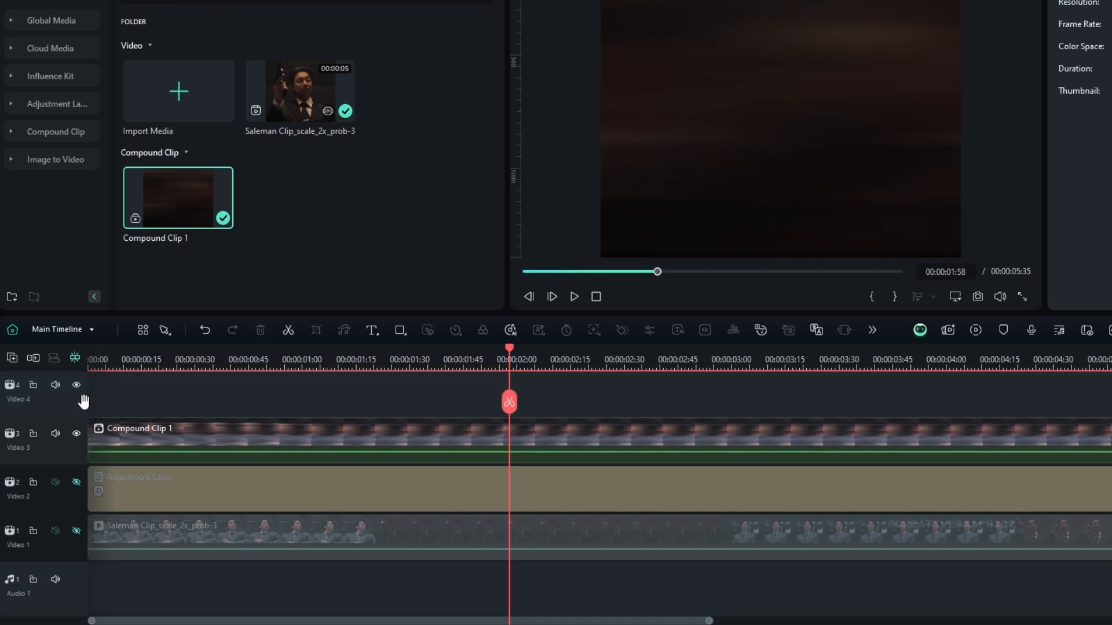
Step: Unhide the Video 2 and Video 1 tracks and set the compound clip's blend mode to Lighten
click(75, 483)
click(76, 531)
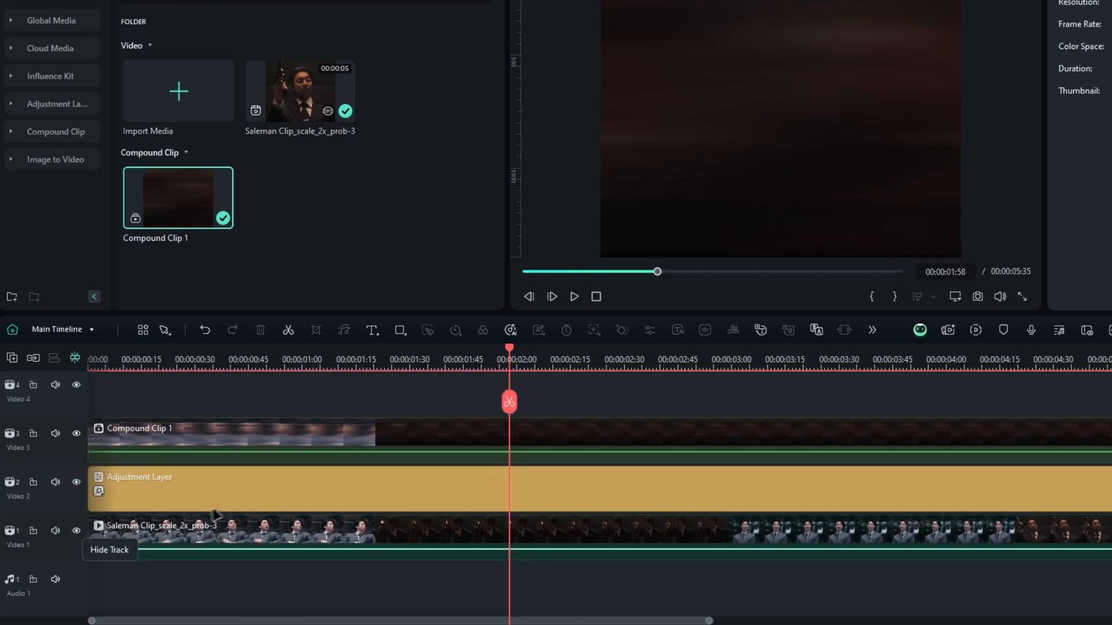
click(484, 443)
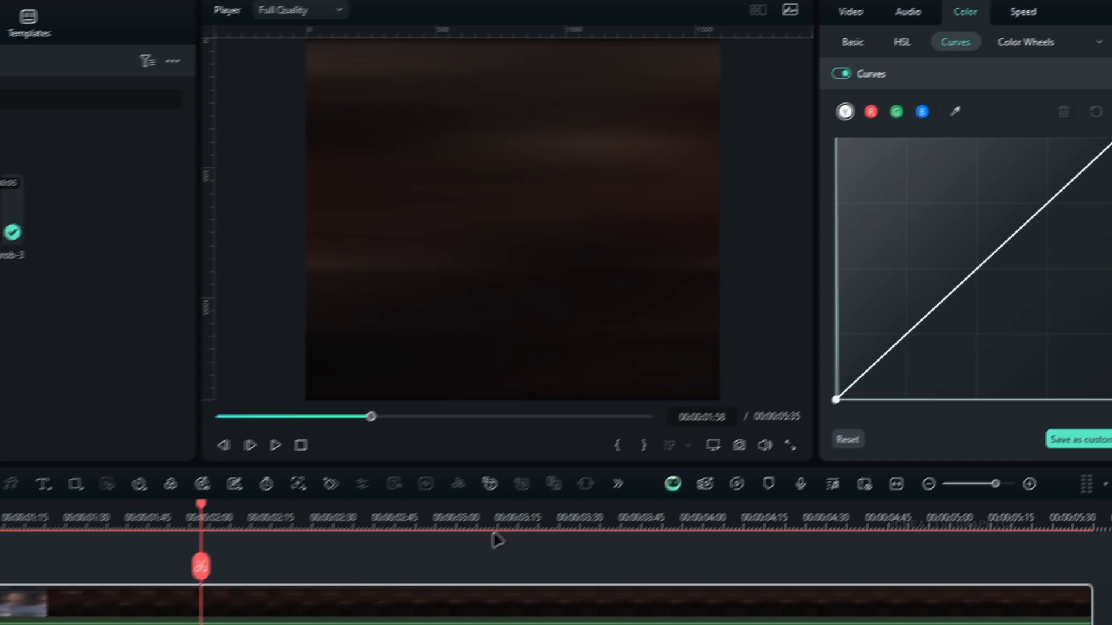
click(858, 13)
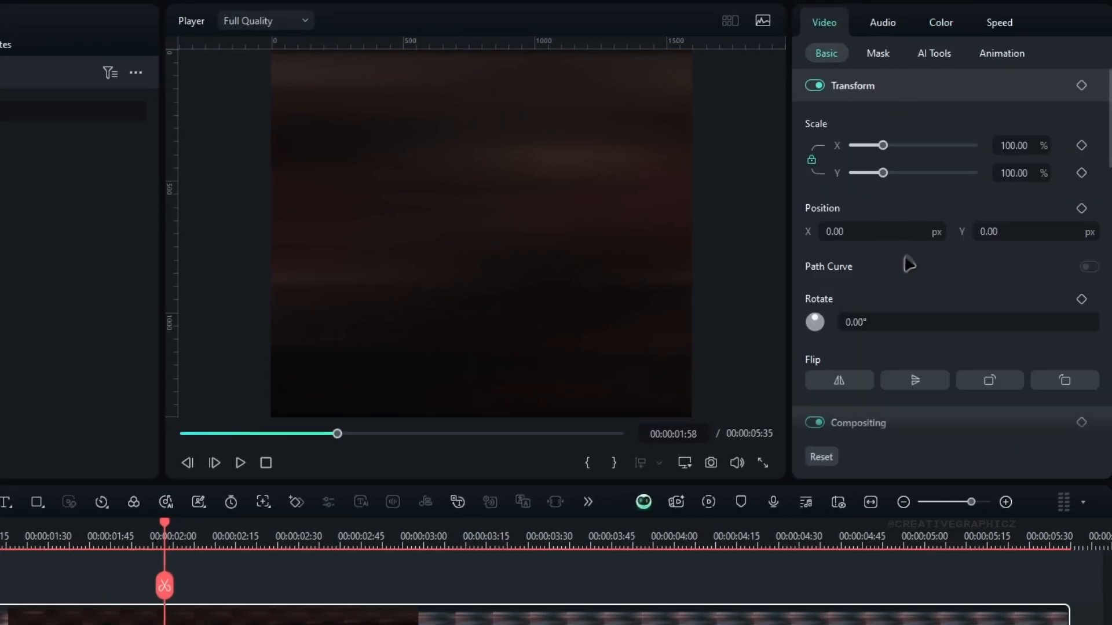
scroll(908, 264, down, 3)
click(875, 294)
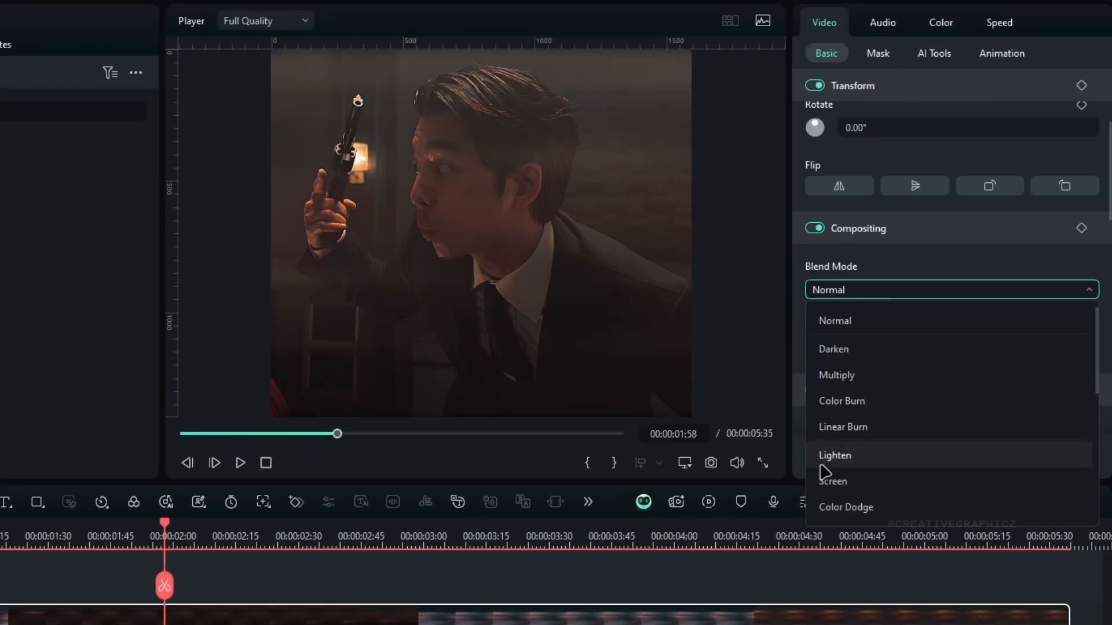
click(856, 457)
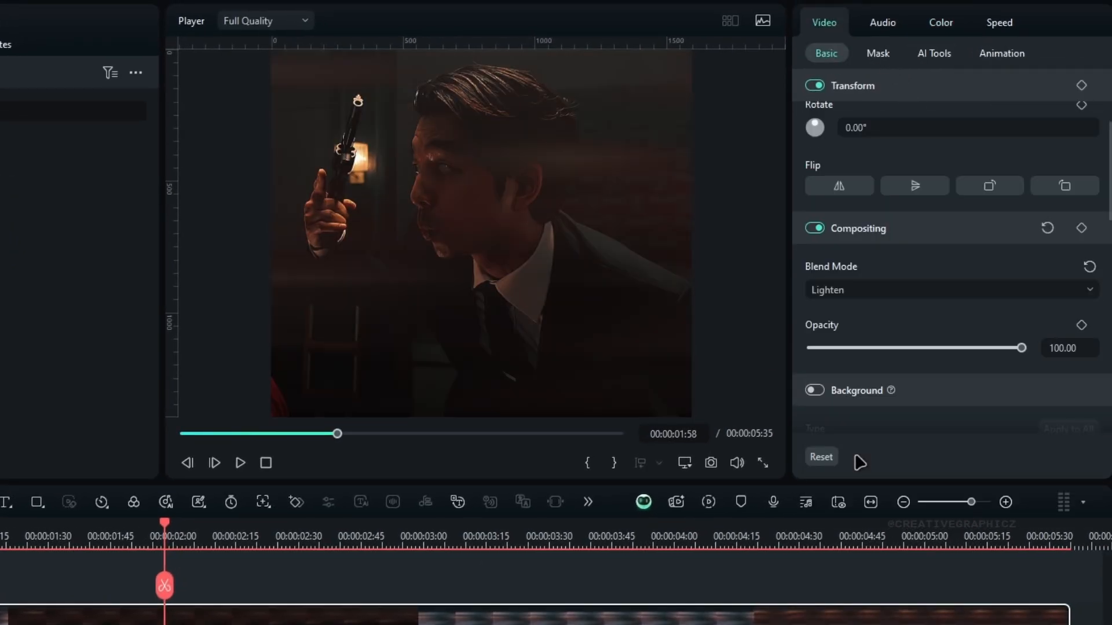
Step: Try an opacity of 30 on the compound clip and check the frame at 00:00:00:43
click(1072, 347)
text(30)
key(Return)
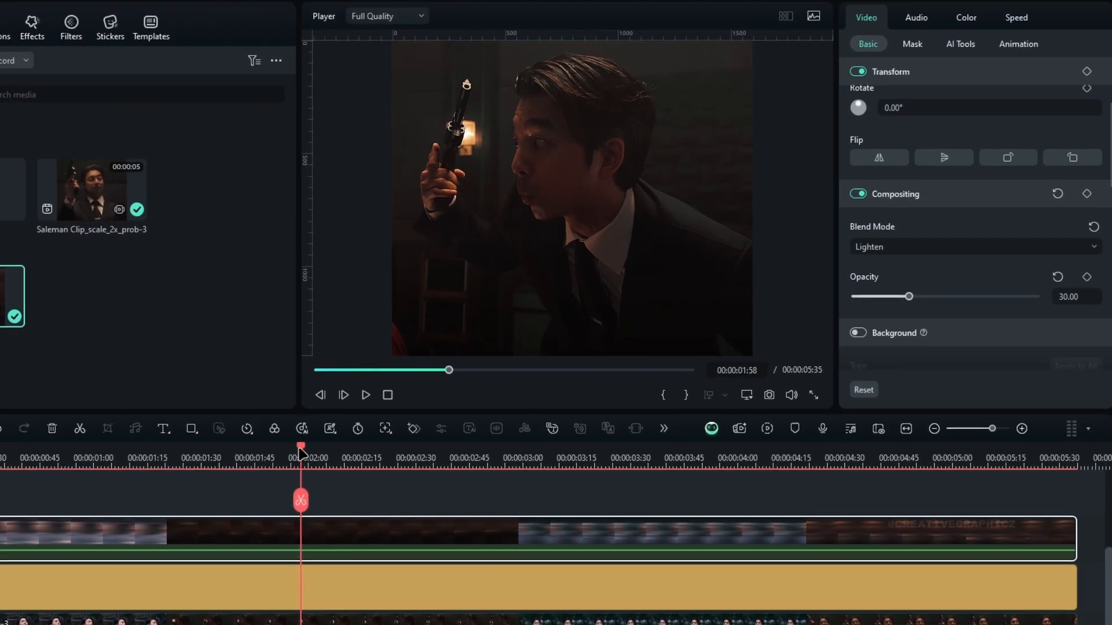
drag(302, 453, 34, 472)
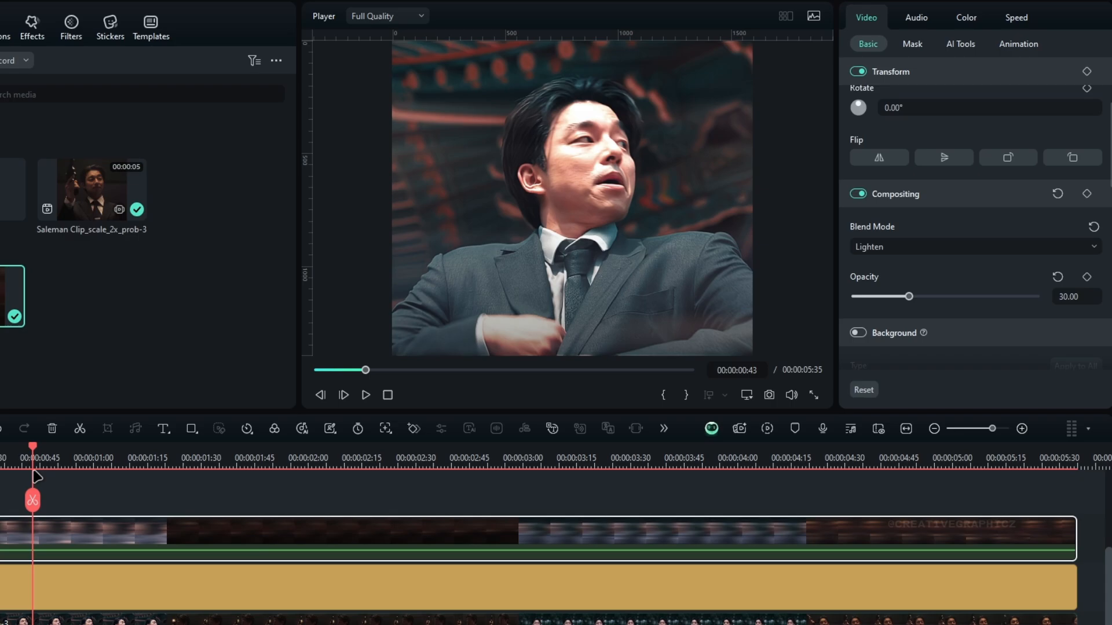
Step: Set the compound clip's opacity to 40
click(1074, 293)
text(40)
key(Return)
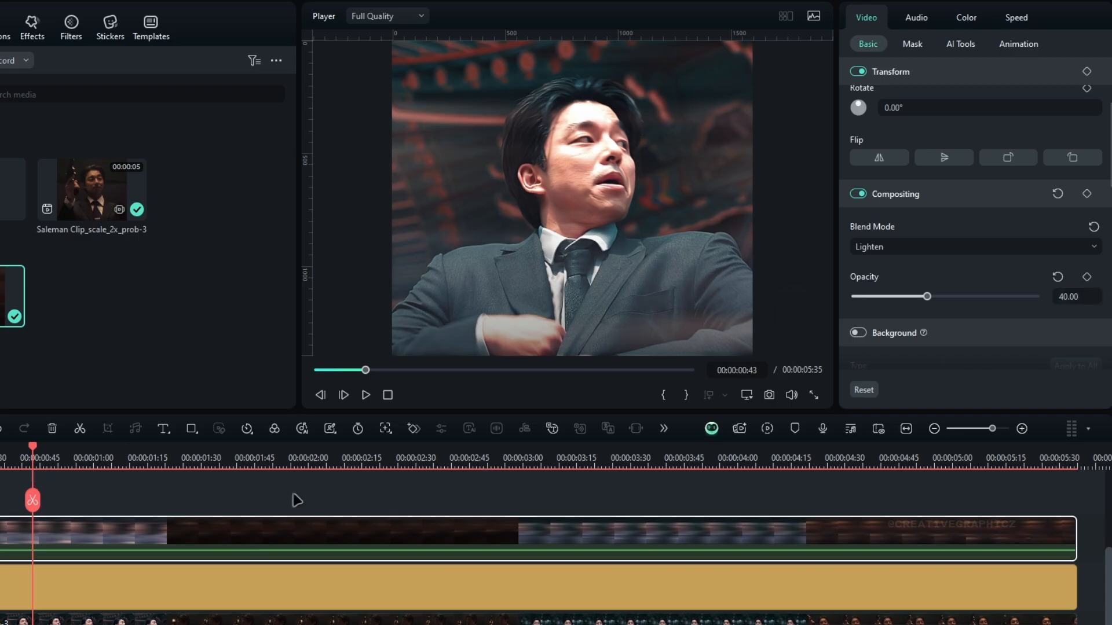
Step: Scrub through the graded clip's remaining shots and play the finished result from the start
drag(175, 462, 560, 488)
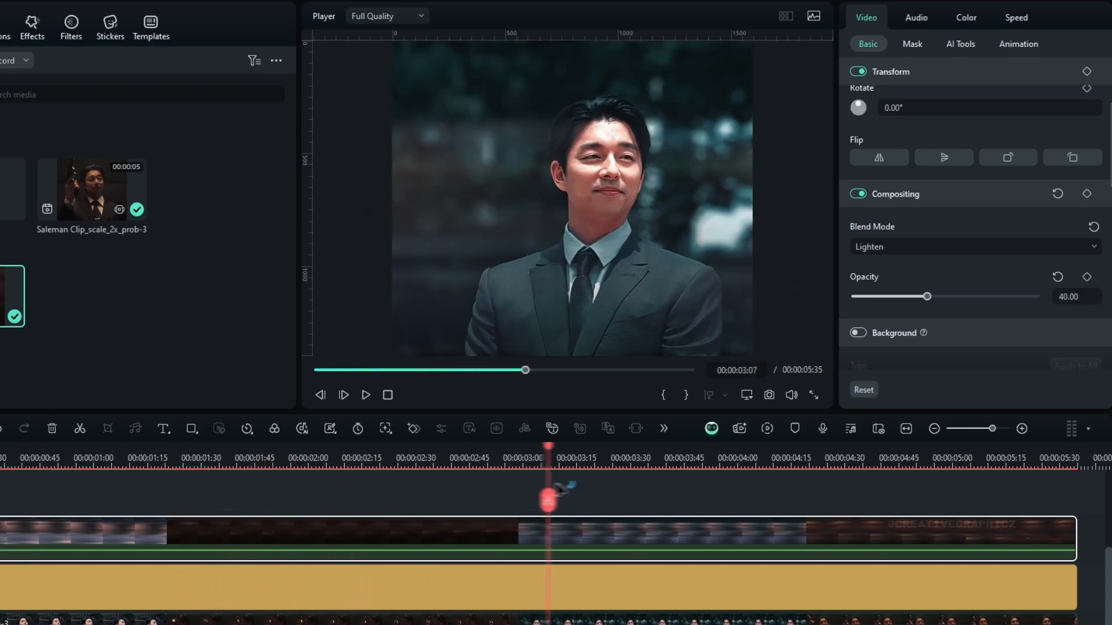
drag(810, 499, 924, 489)
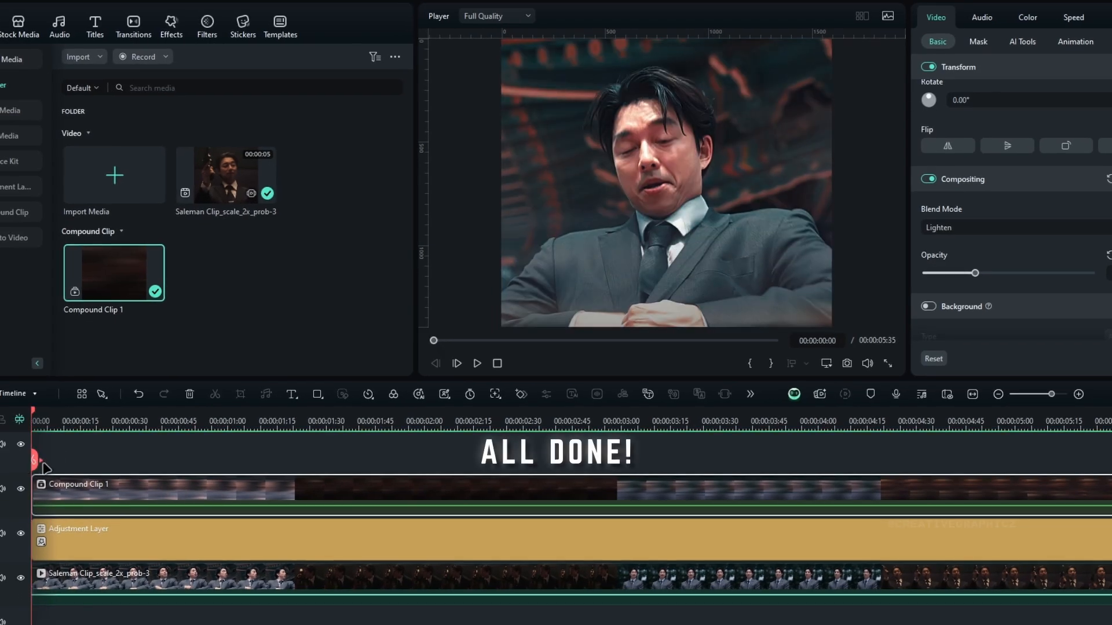
key(space)
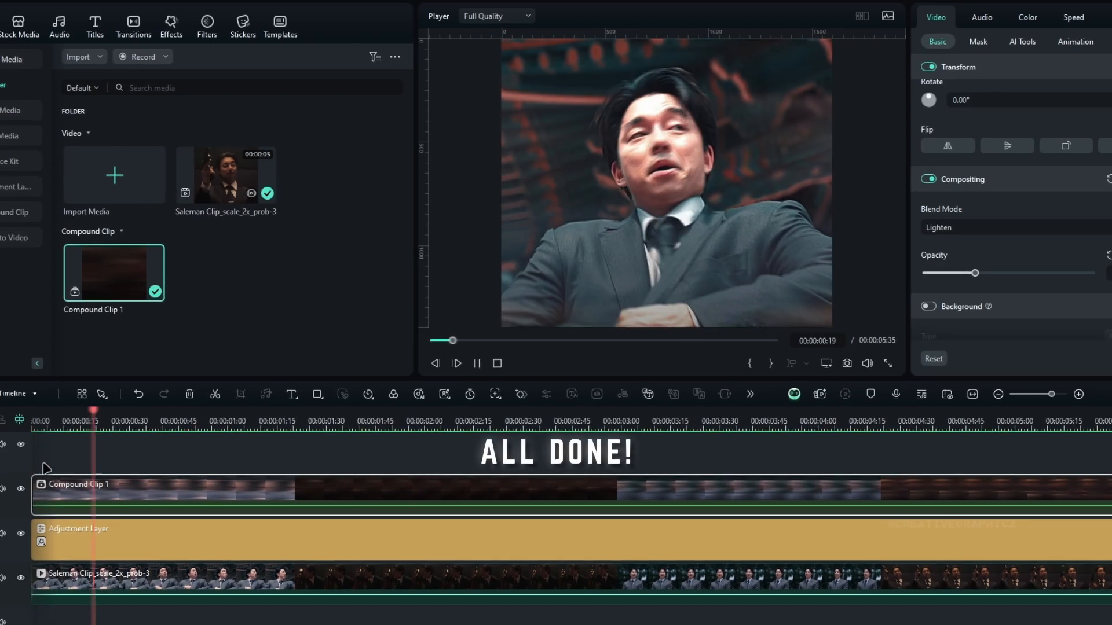